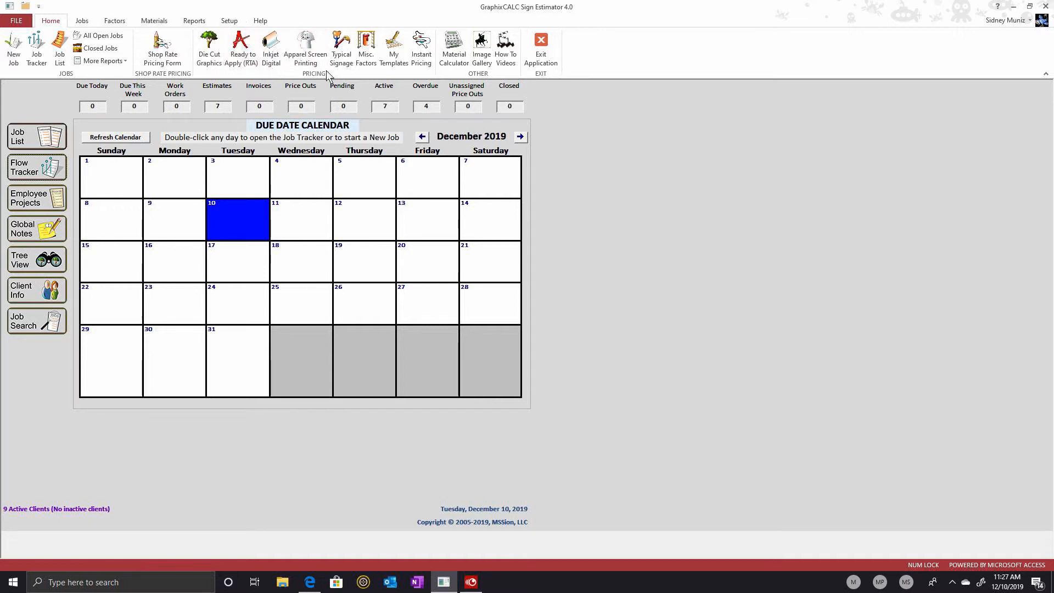
- Start a Typical Signage price for a Typical Rigid Sign, 18 inches high by 24 inches wide
click(341, 48)
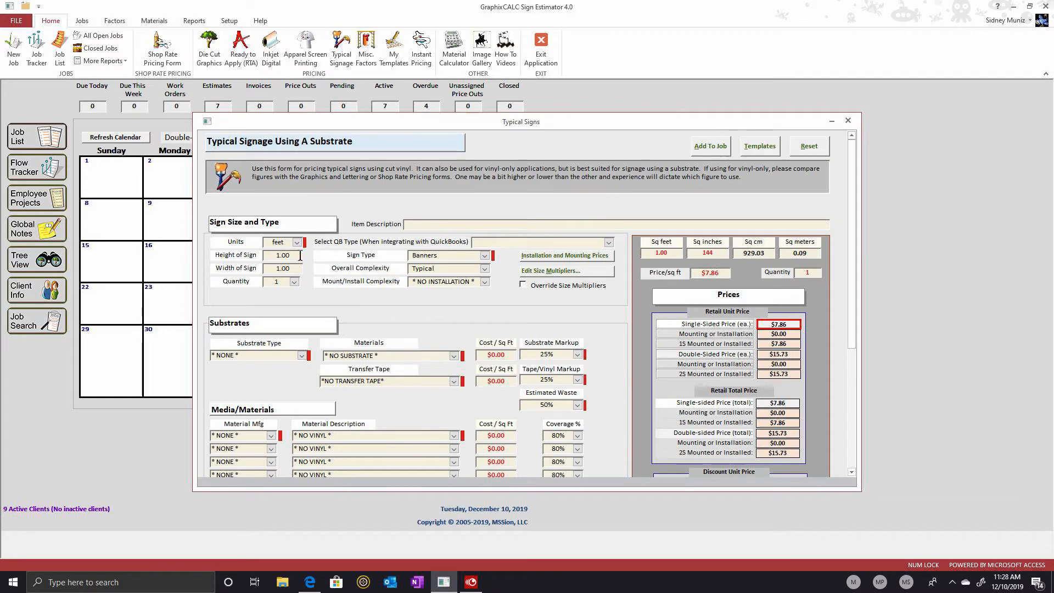
drag(295, 255, 256, 254)
text(18)
key(Tab)
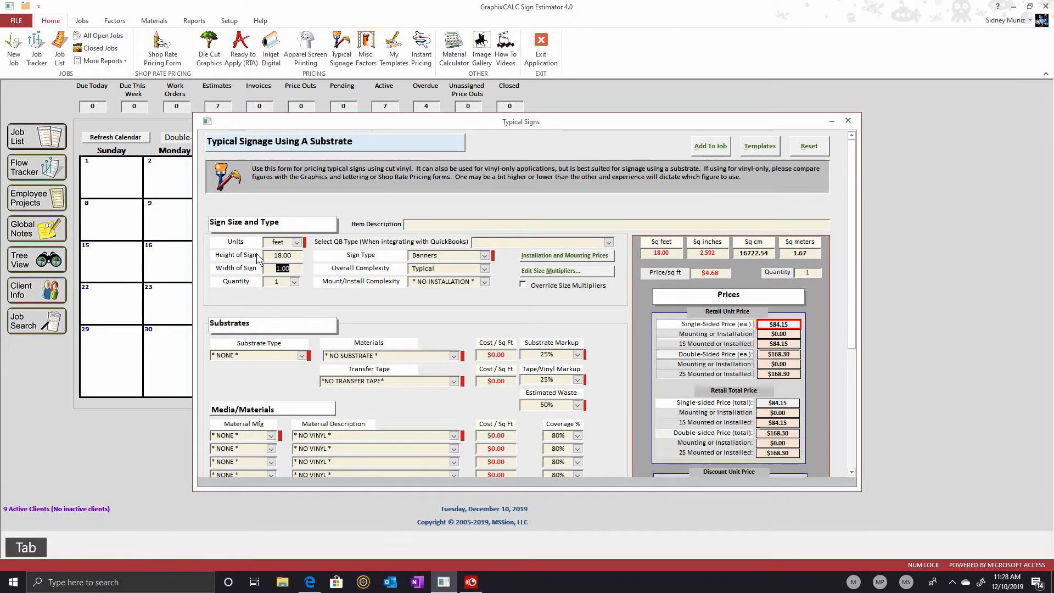
text(24)
key(Tab)
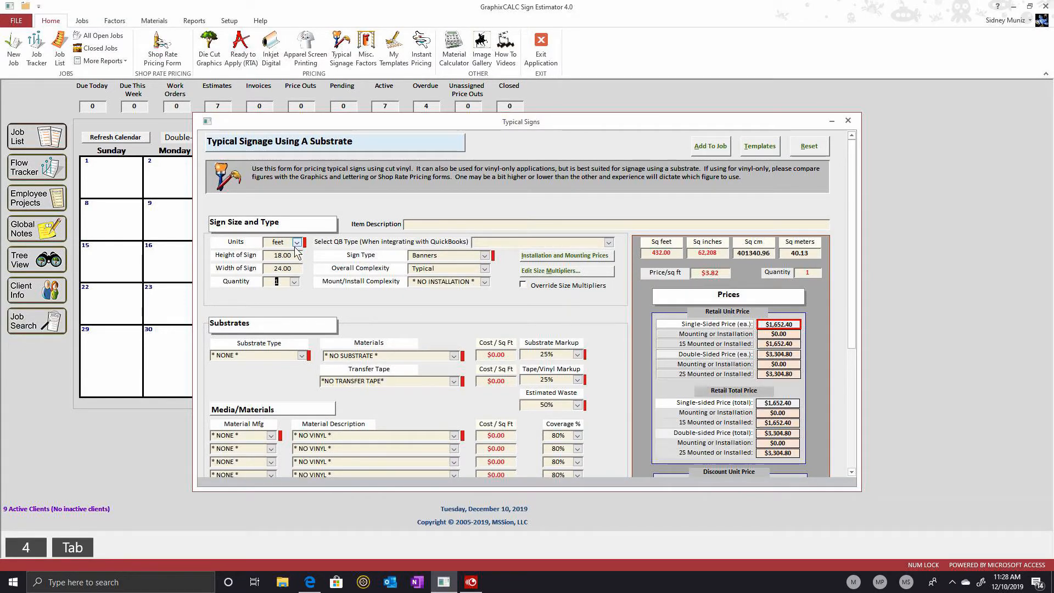
click(297, 242)
click(277, 261)
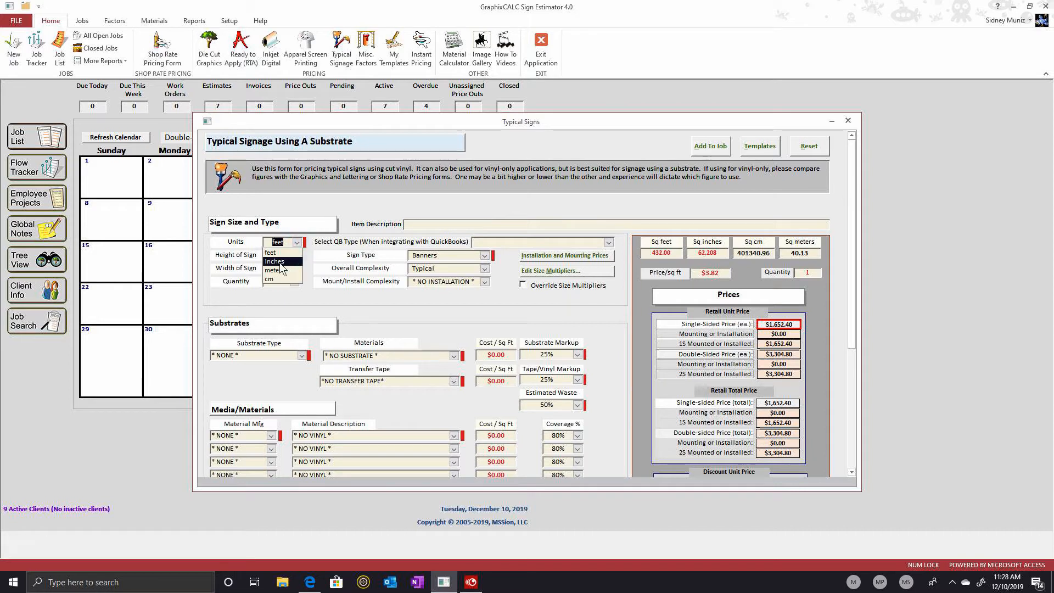
click(483, 256)
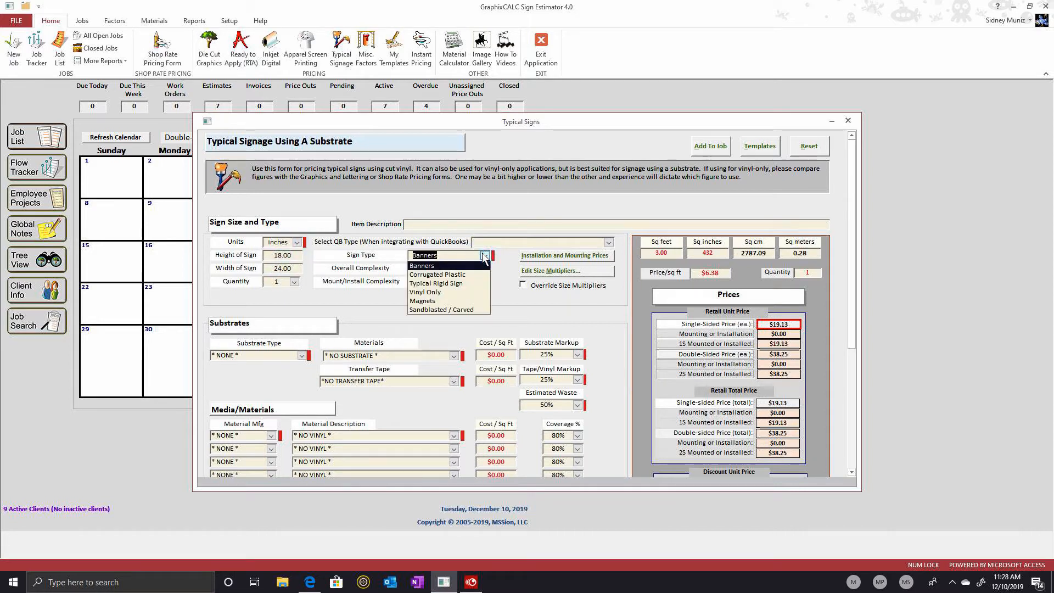
click(451, 281)
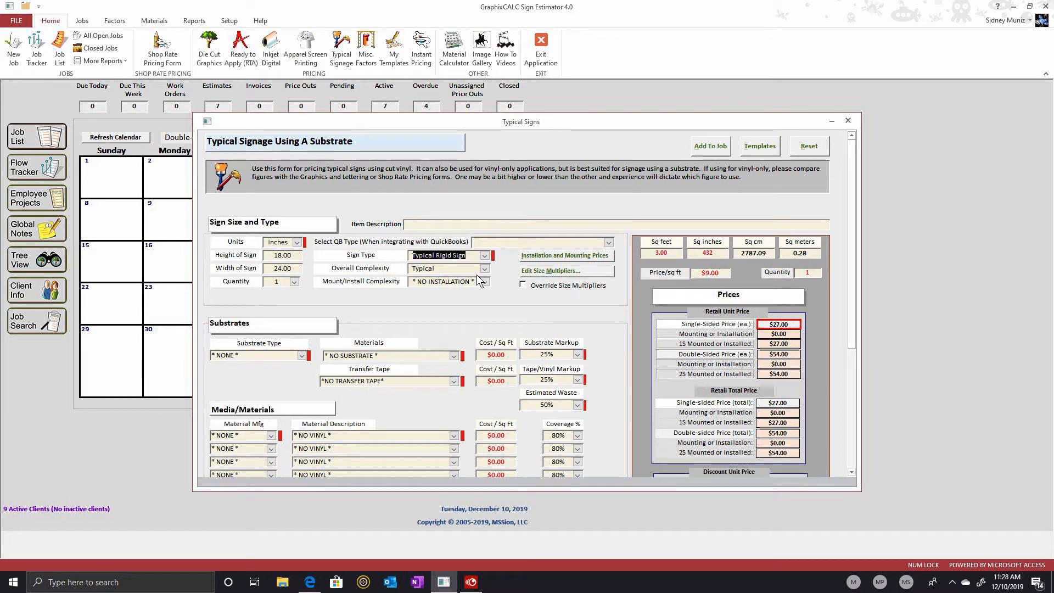
- Choose the Corrugated Plastic substrate in Coroplast, 4mm (.16") TYPICAL, with transfer tape for the 2nd vinyl
click(301, 355)
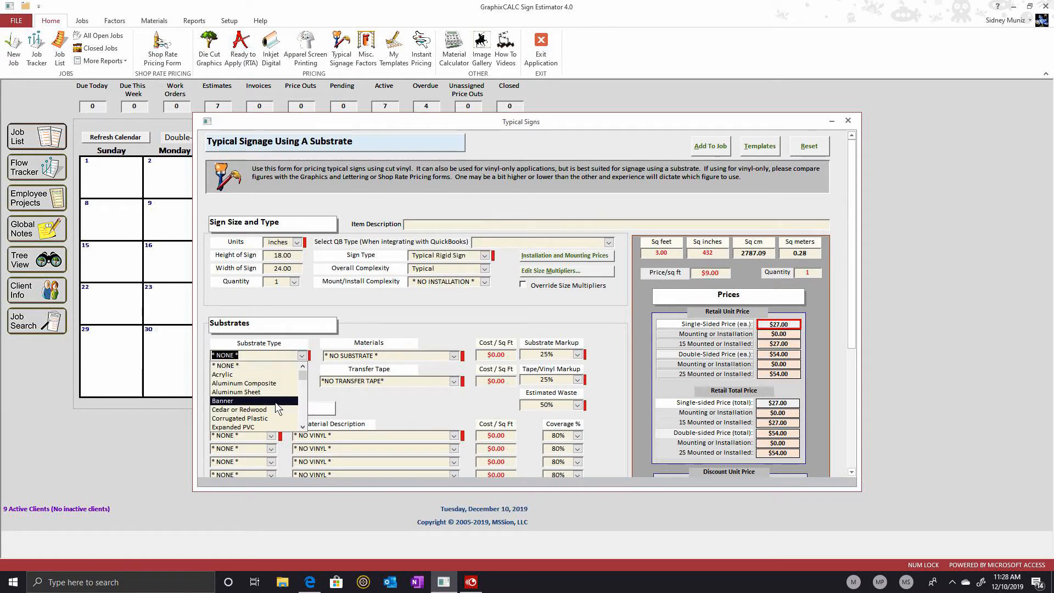
click(264, 420)
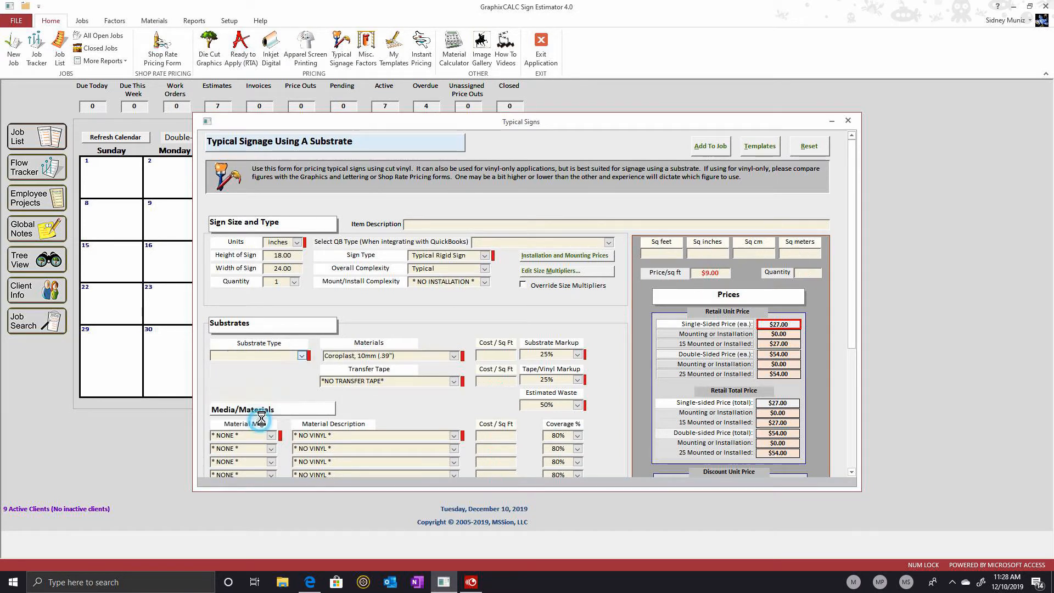
click(453, 356)
click(410, 385)
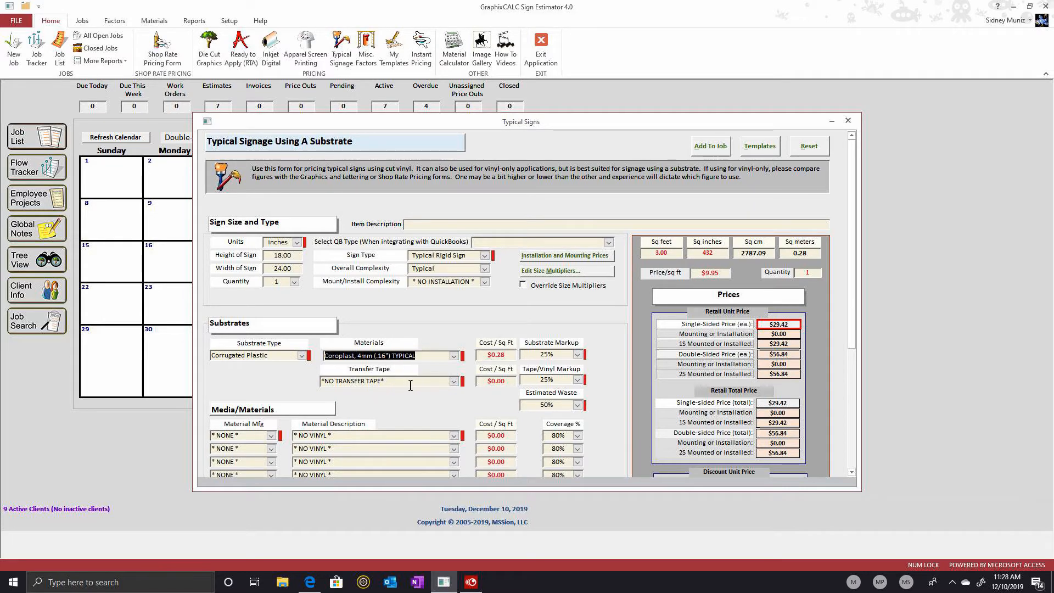
click(453, 381)
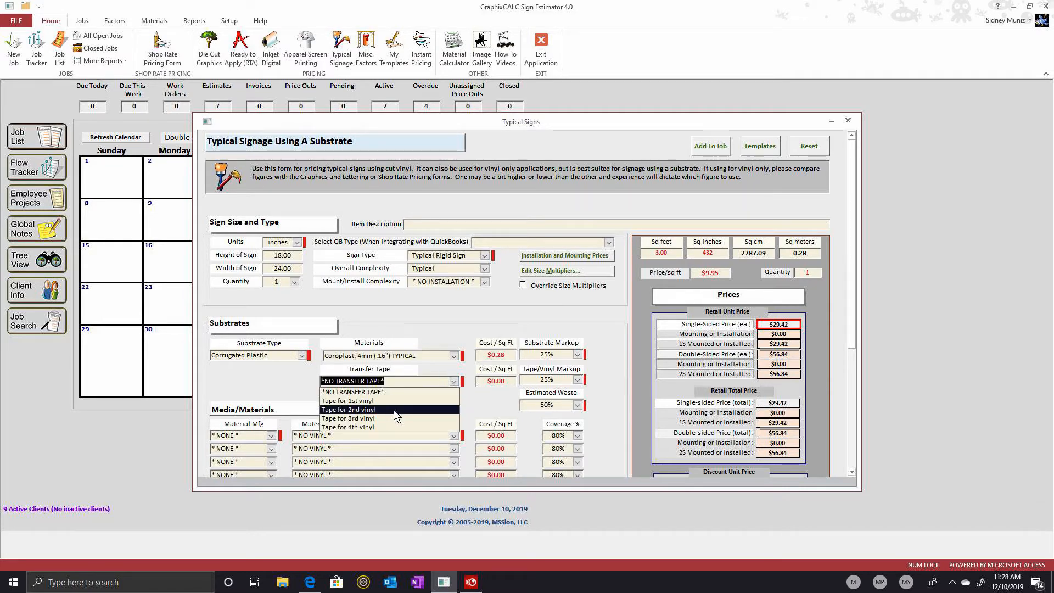
click(393, 410)
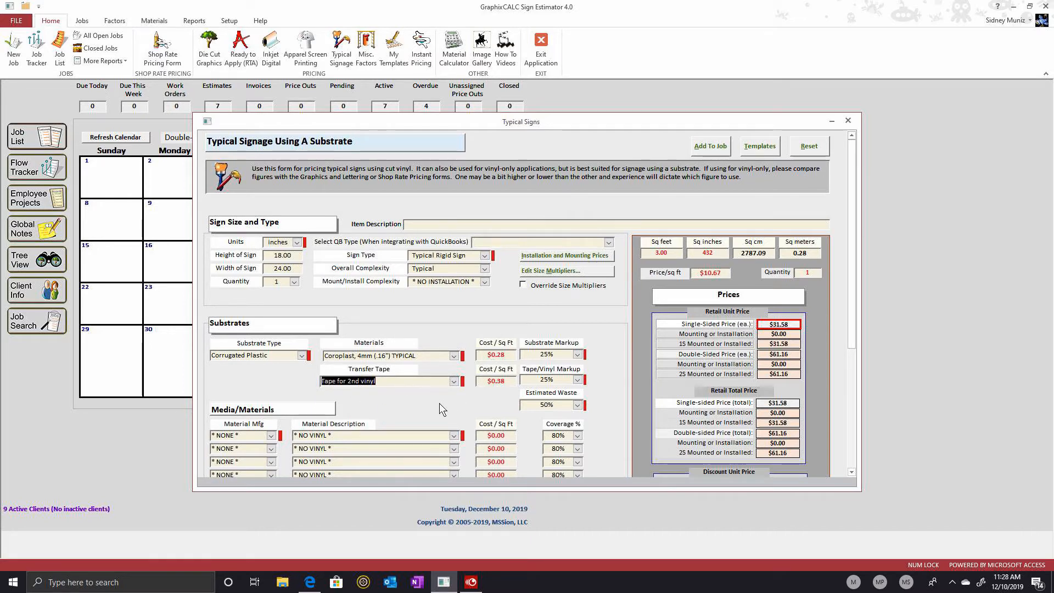
- Set the first two media layers to Avery A6 Int. Colors, with 100% coverage on the first layer
scroll(439, 403, down, 2)
click(270, 383)
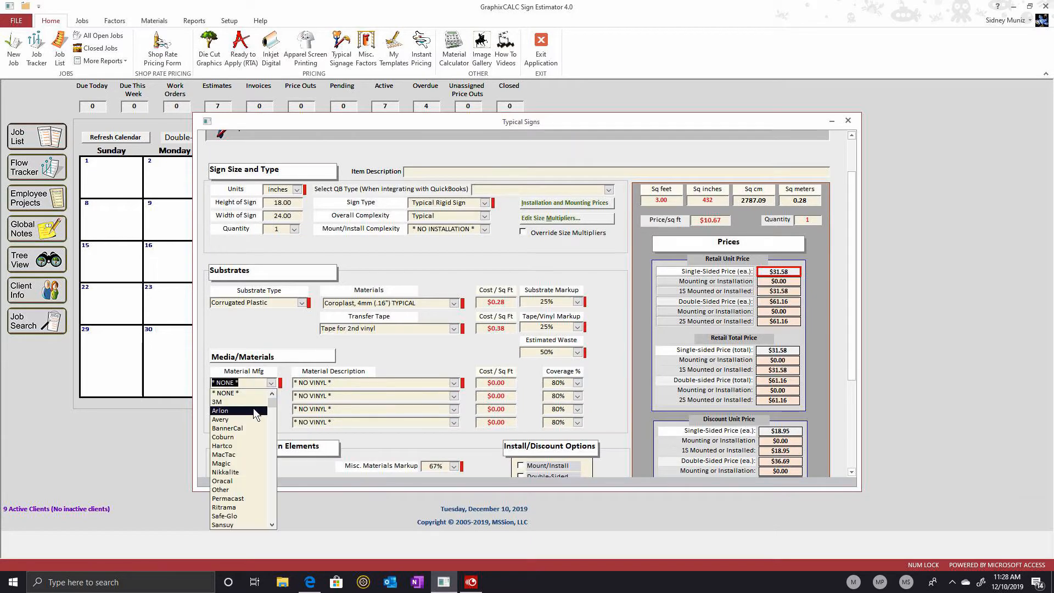
click(254, 419)
click(271, 395)
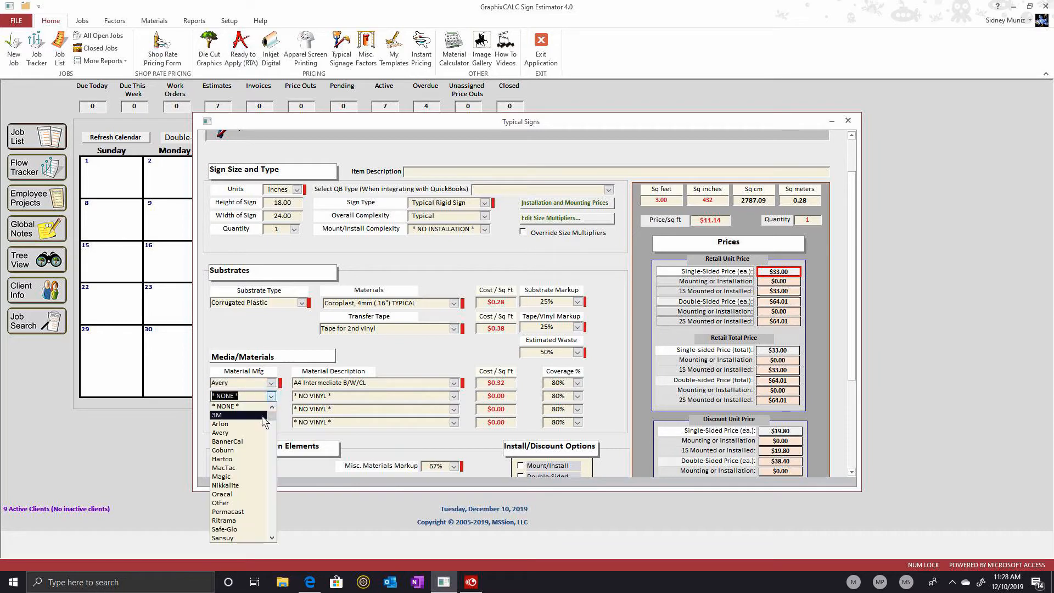
click(242, 433)
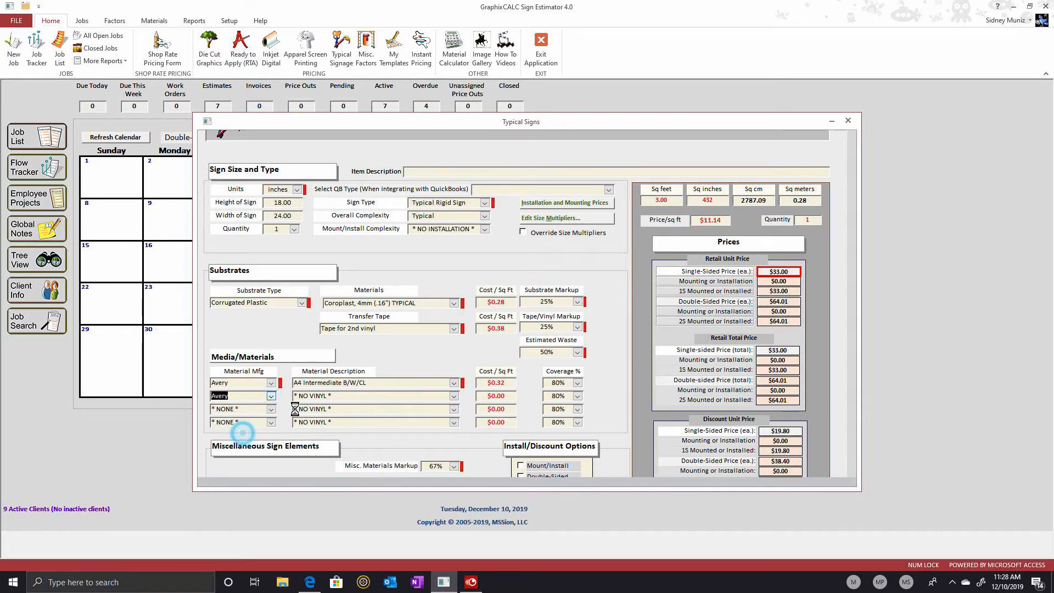
click(453, 383)
click(371, 418)
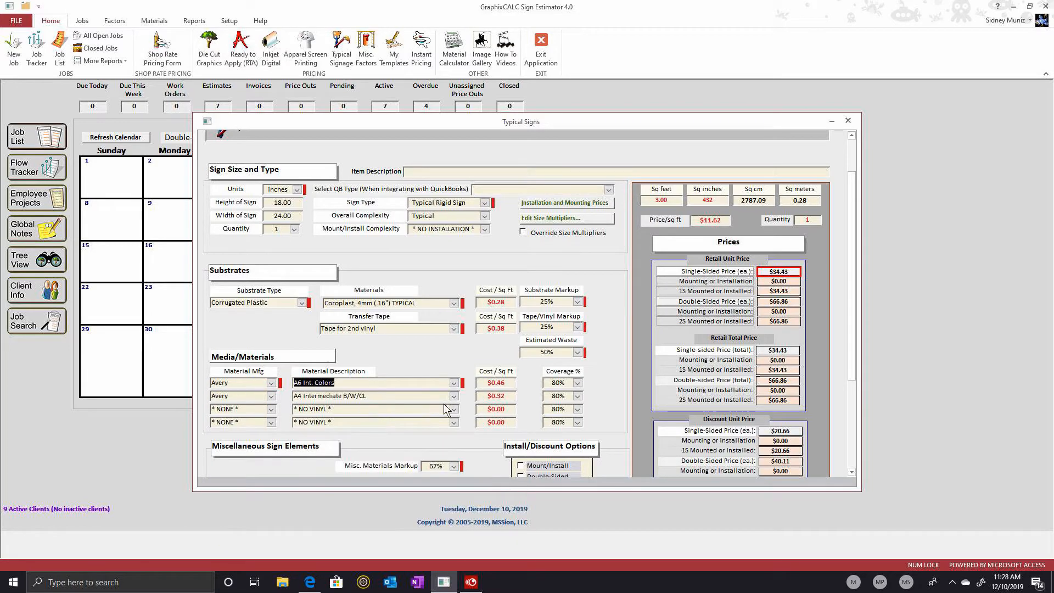
click(453, 395)
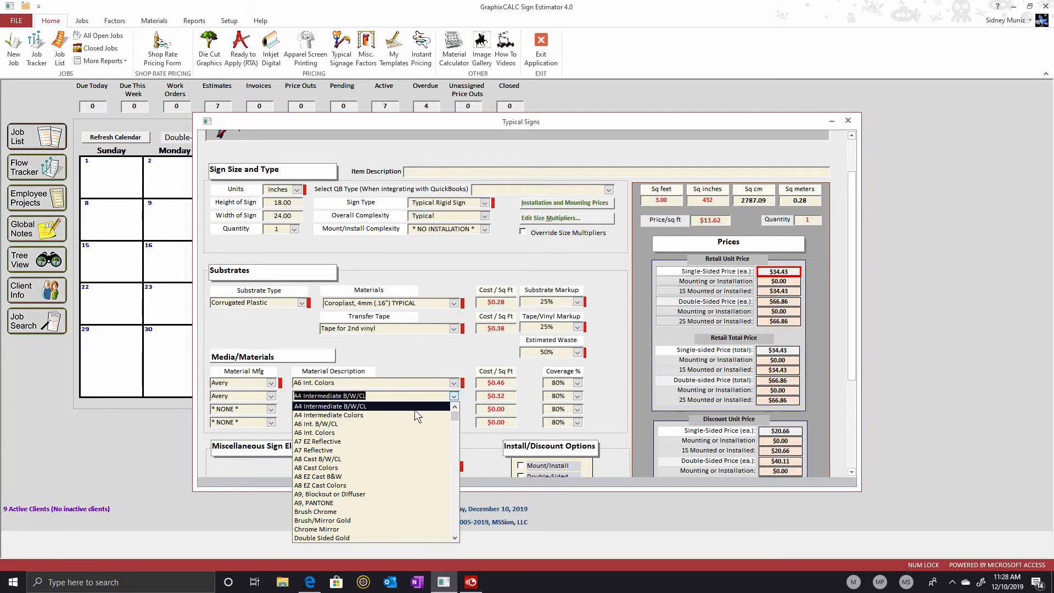
click(386, 432)
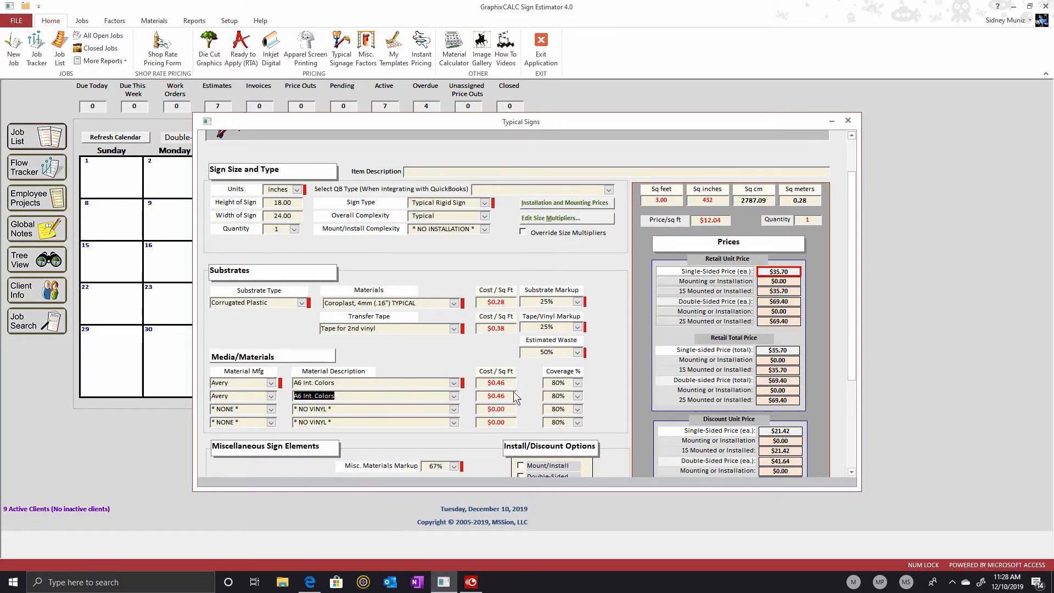
click(578, 383)
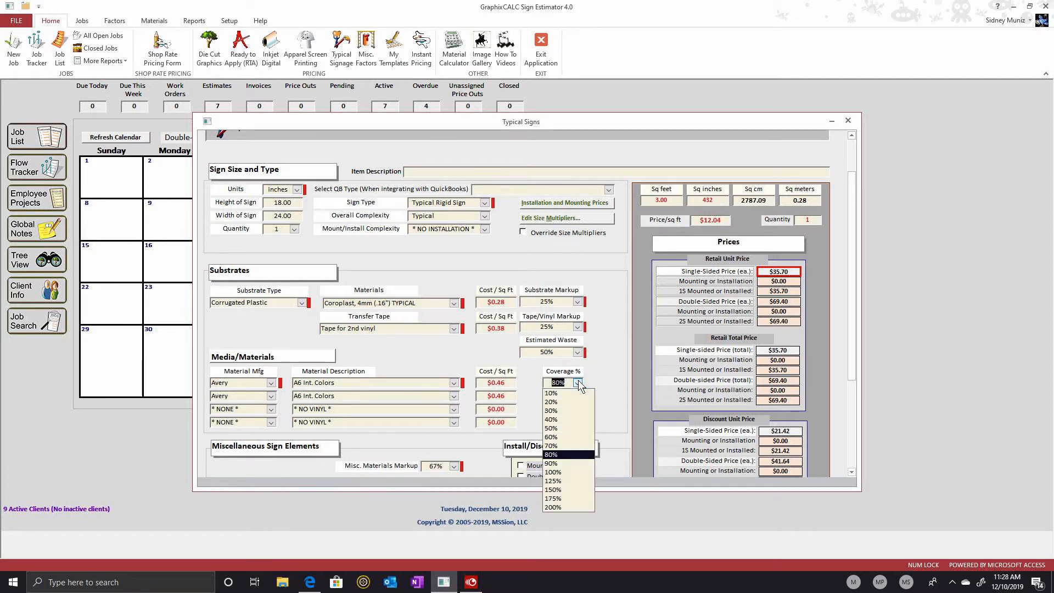
click(553, 472)
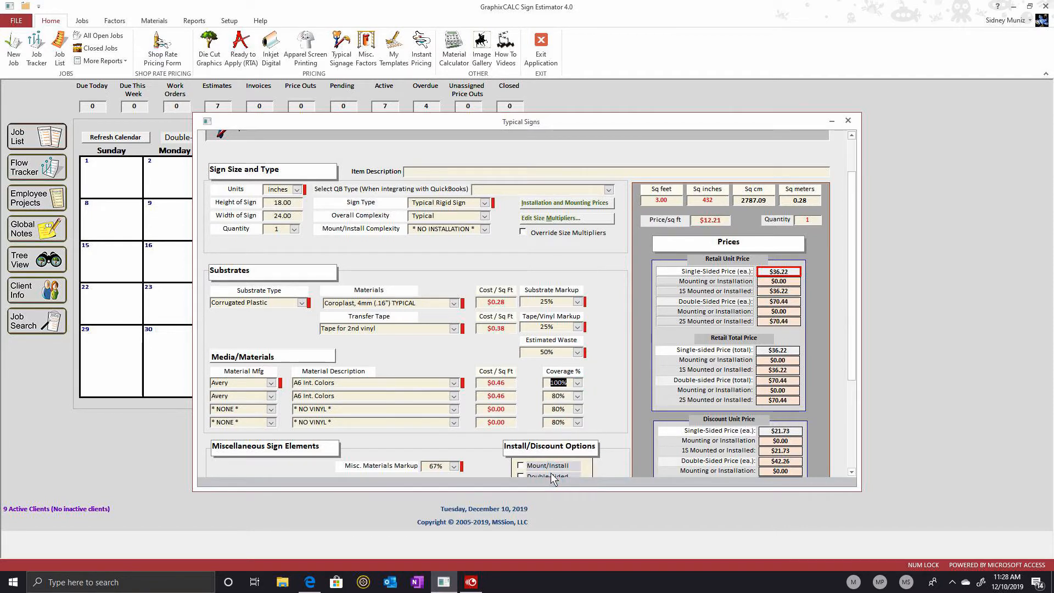
- Set the substrate markup to 100% and store it as the default value
click(575, 304)
click(576, 303)
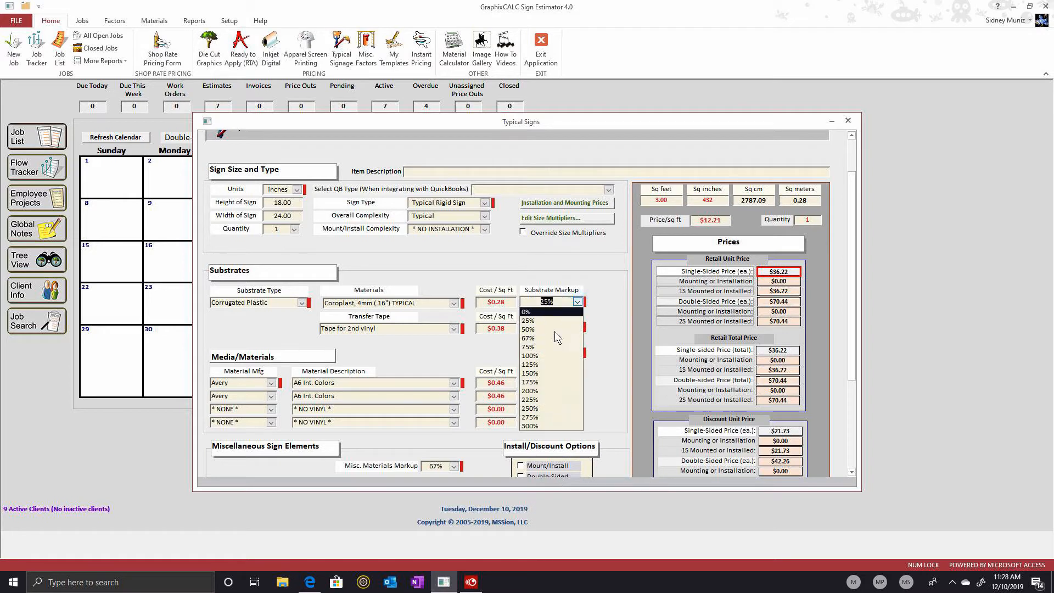
click(551, 355)
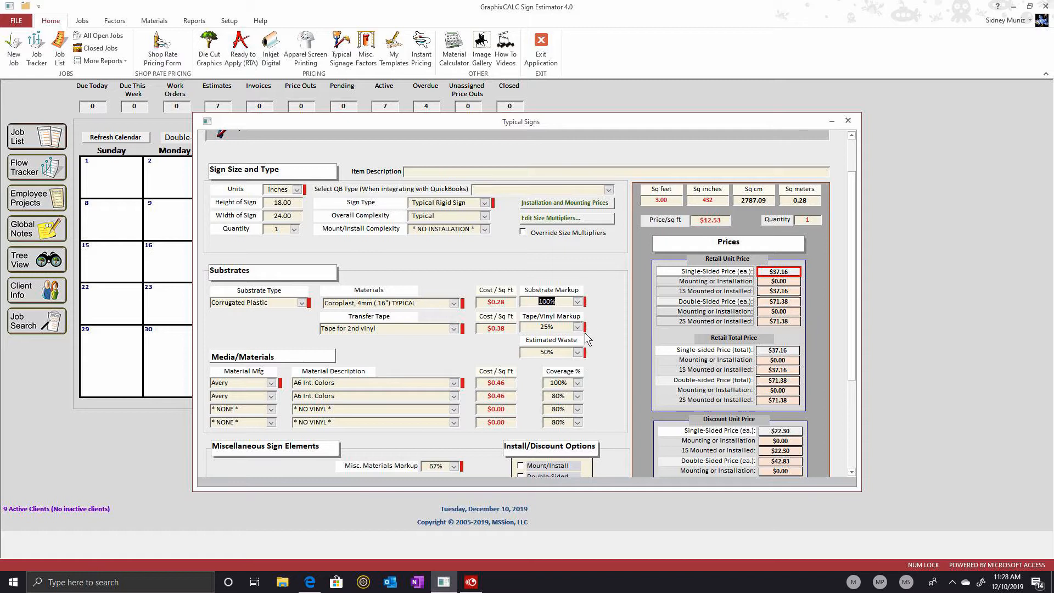
right_click(564, 299)
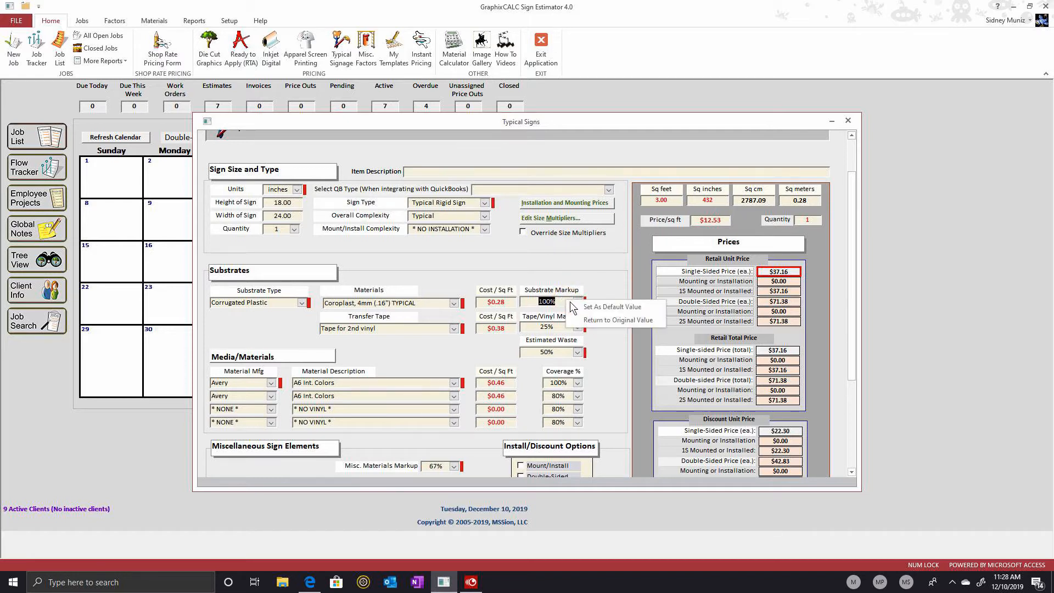
click(575, 308)
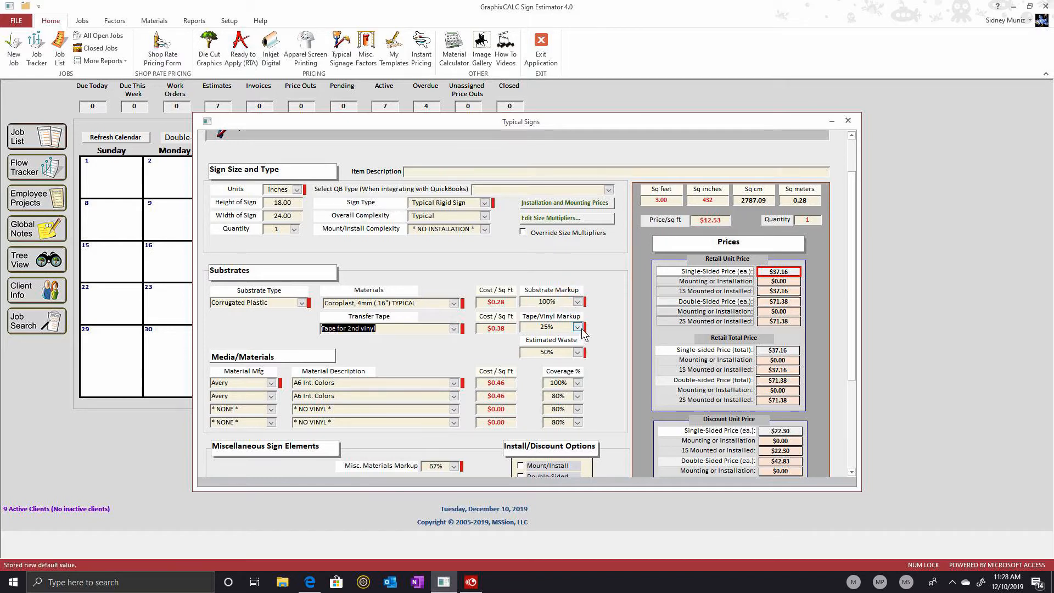
- Set the tape/vinyl markup to 100% and store it as the default value
click(578, 327)
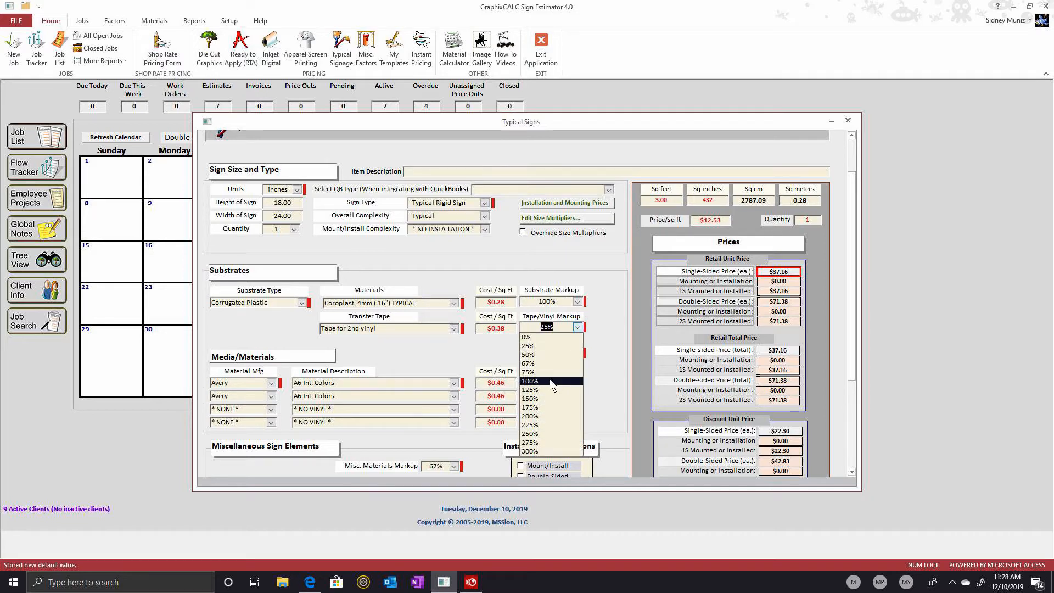
click(548, 380)
right_click(568, 326)
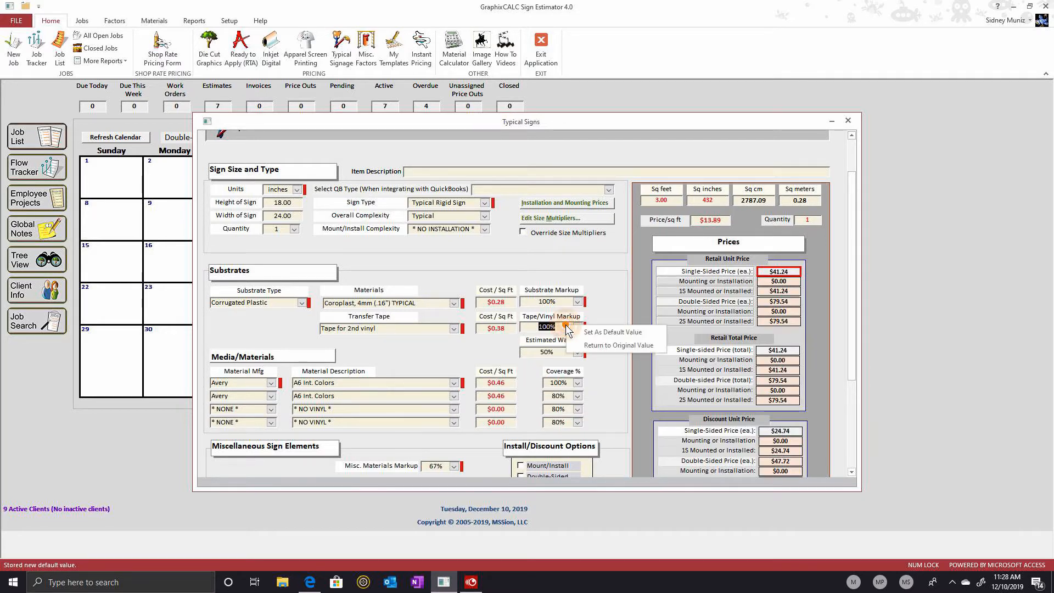
click(596, 332)
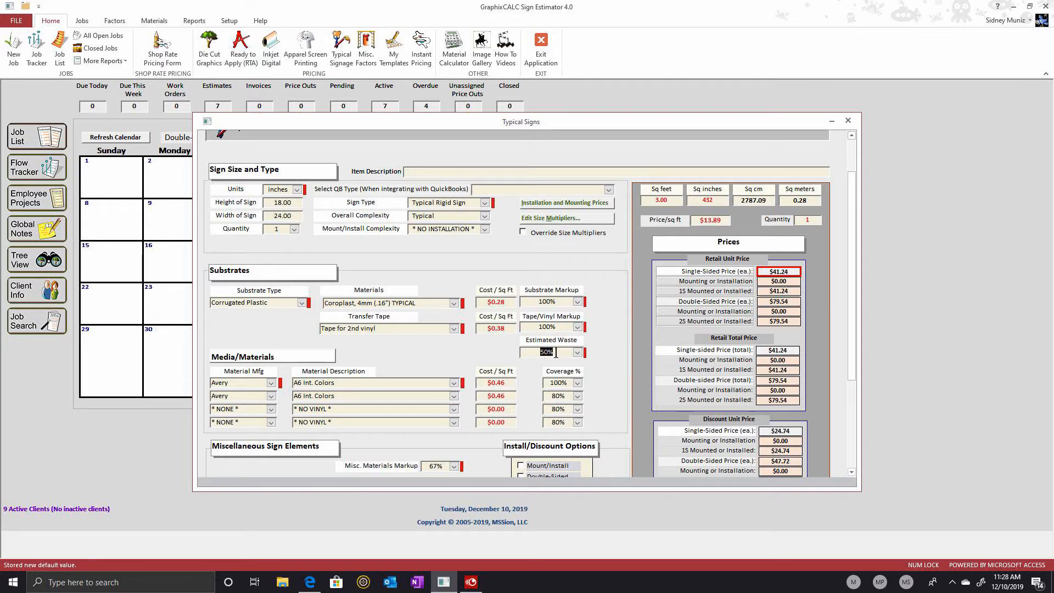
- Set the estimated waste to 10% and store it as the default value
click(578, 352)
click(548, 378)
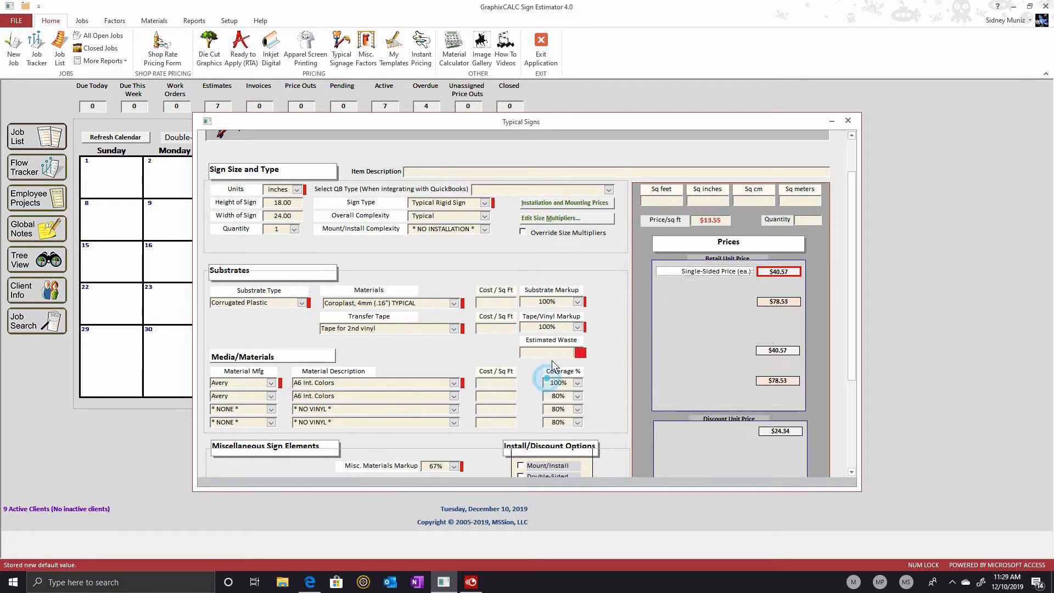
right_click(555, 352)
click(576, 359)
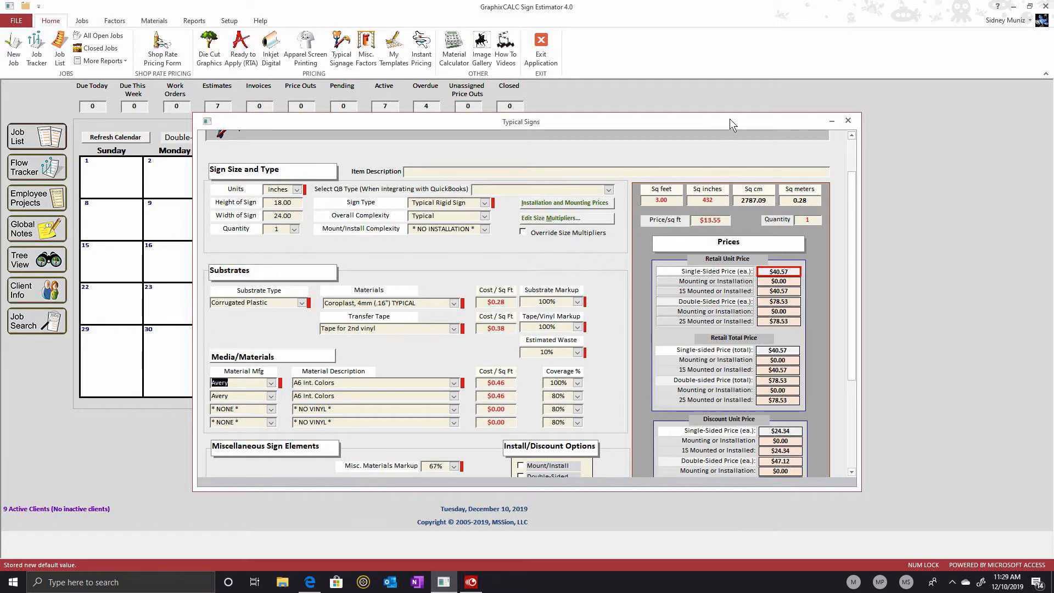
- Reposition and enlarge the Typical Signs form, and mark the sign as double-sided
drag(729, 118, 697, 92)
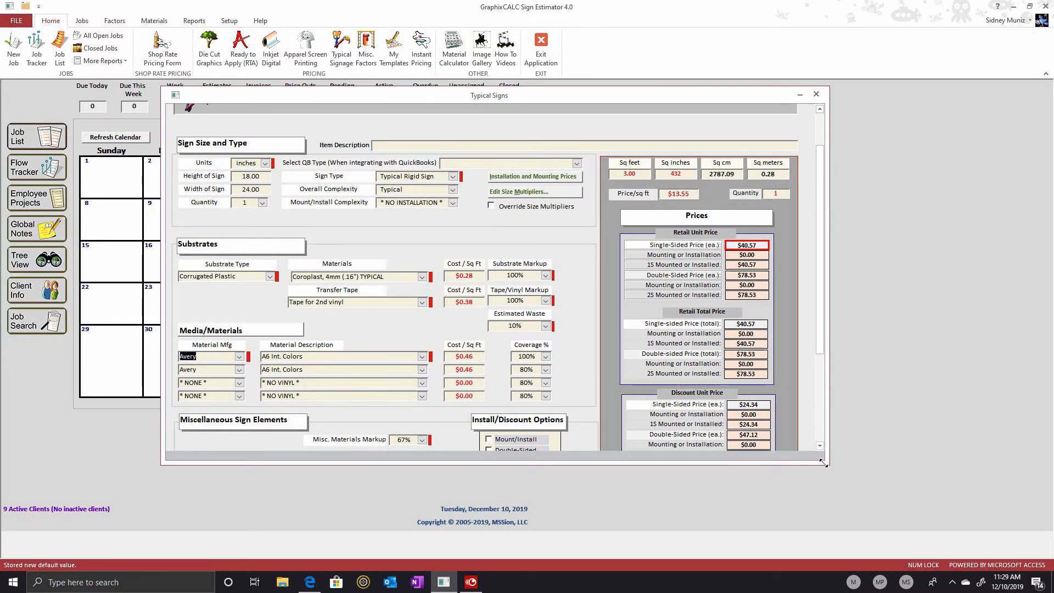
drag(823, 509, 828, 521)
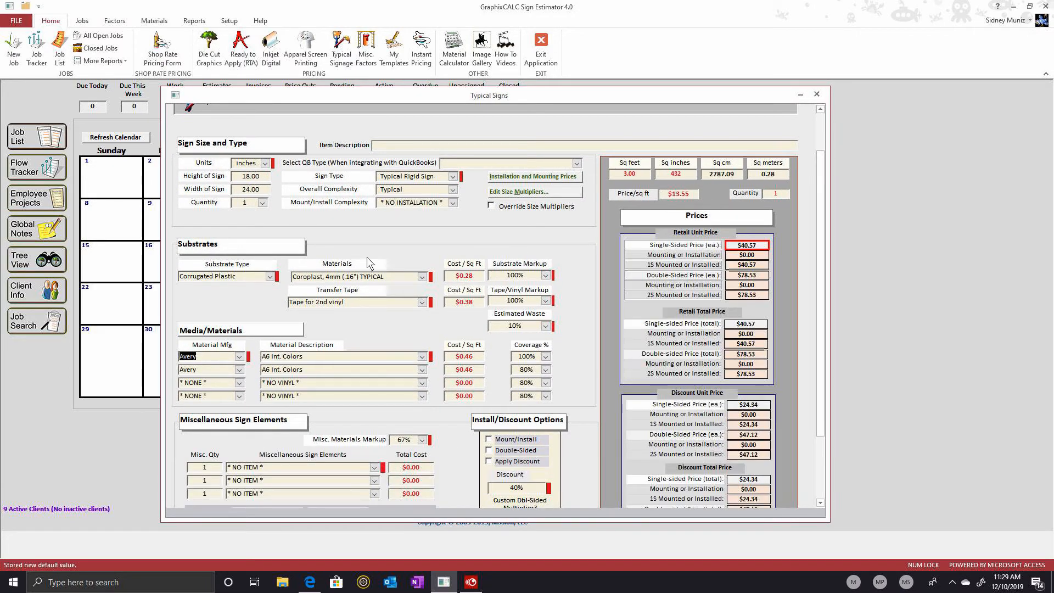
click(487, 450)
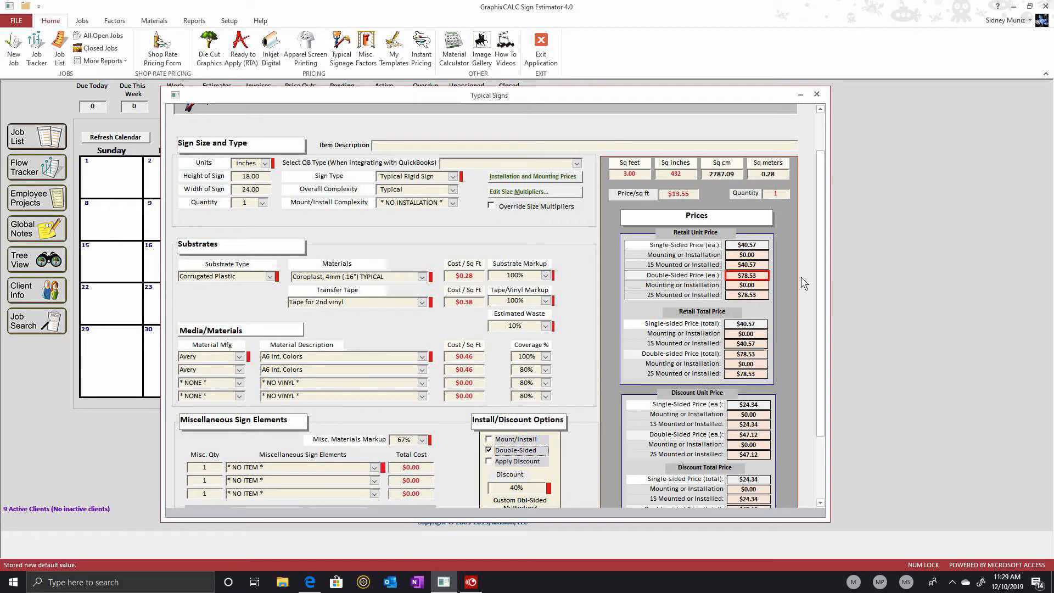
- Add "Grommet, installed" as the first miscellaneous sign element
scroll(281, 361, down, 2)
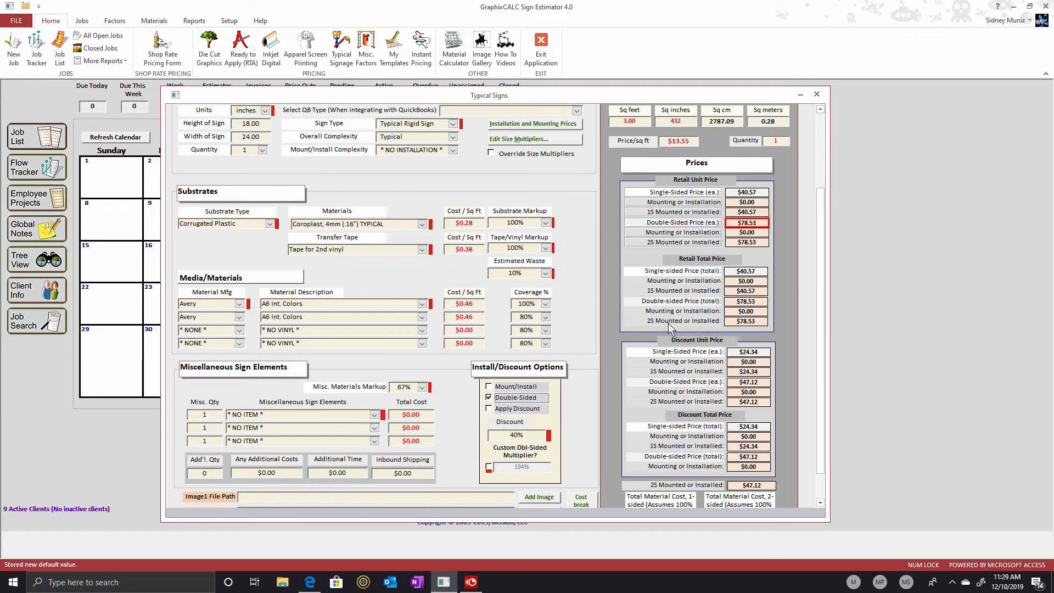
scroll(390, 431, down, 1)
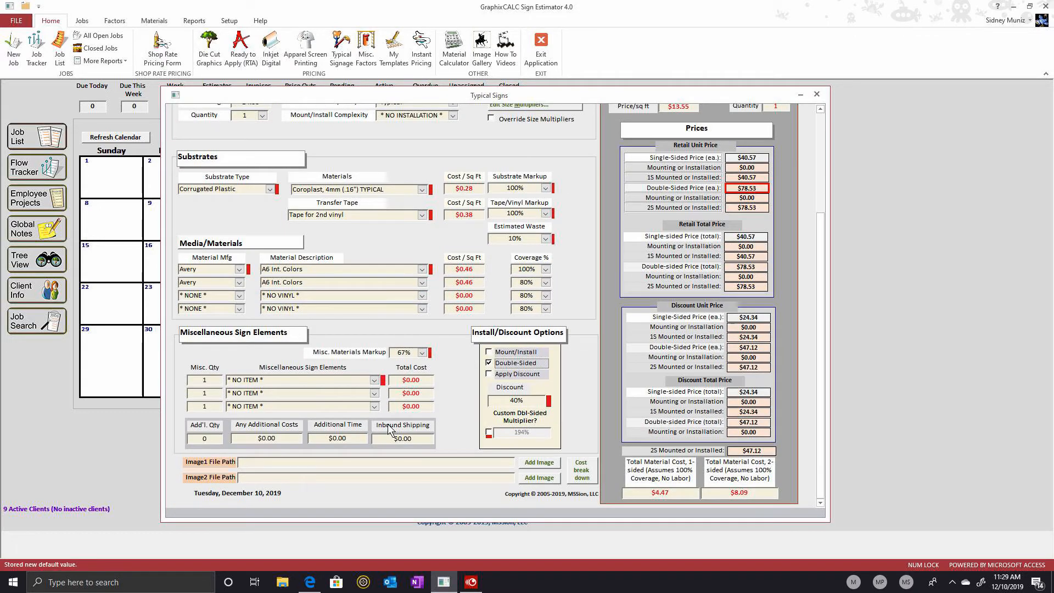
click(374, 381)
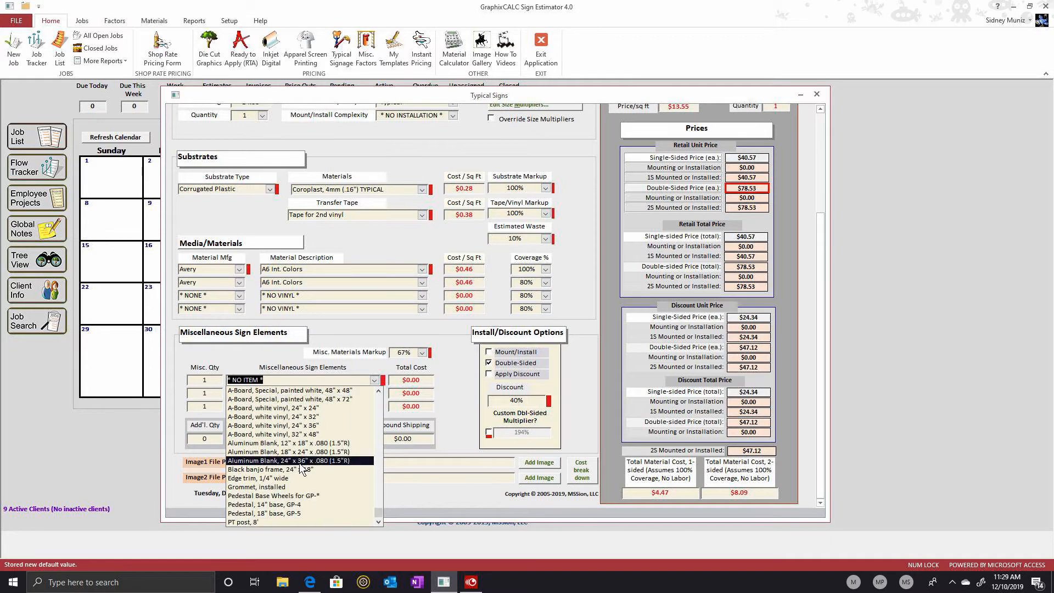
click(262, 487)
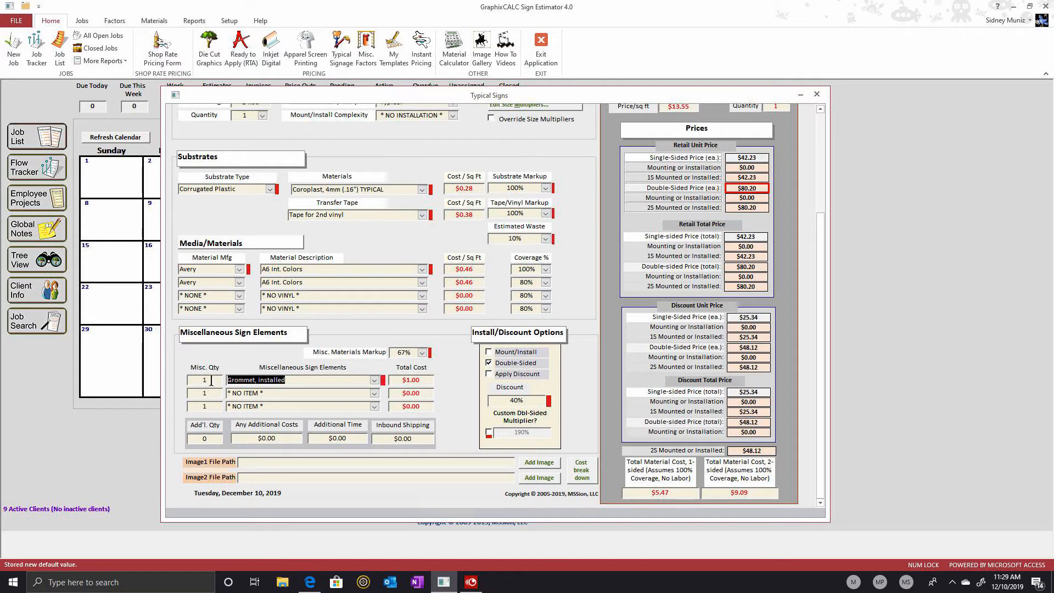
- Set the quantity of the installed grommets to 4
click(189, 380)
text(4)
key(Tab)
key(Tab)
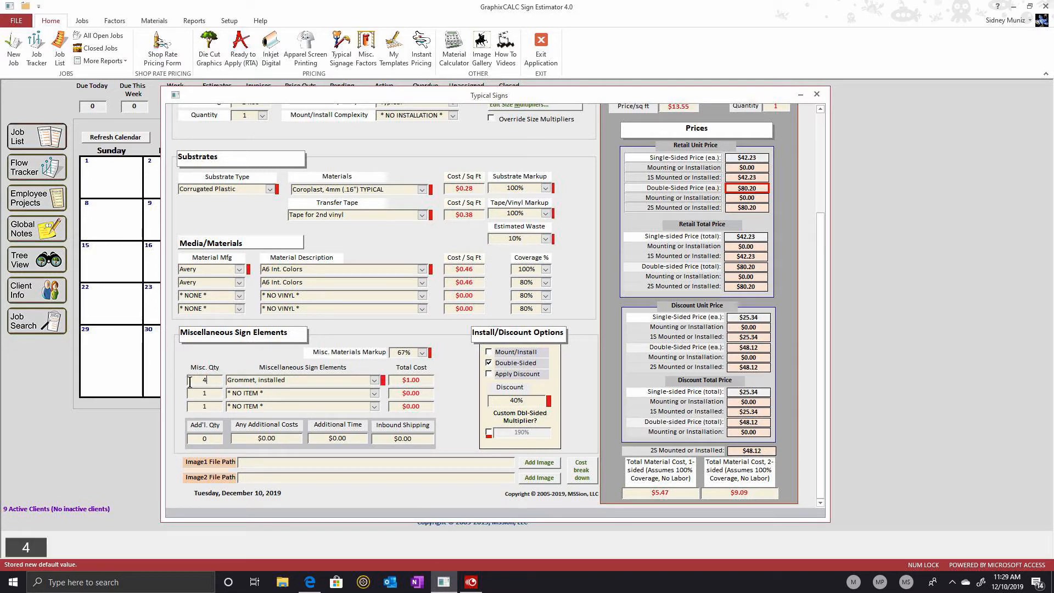
- Add "H-Stakes" with a cost per unit of 5.00 to the stored list of miscellaneous sign elements
click(373, 394)
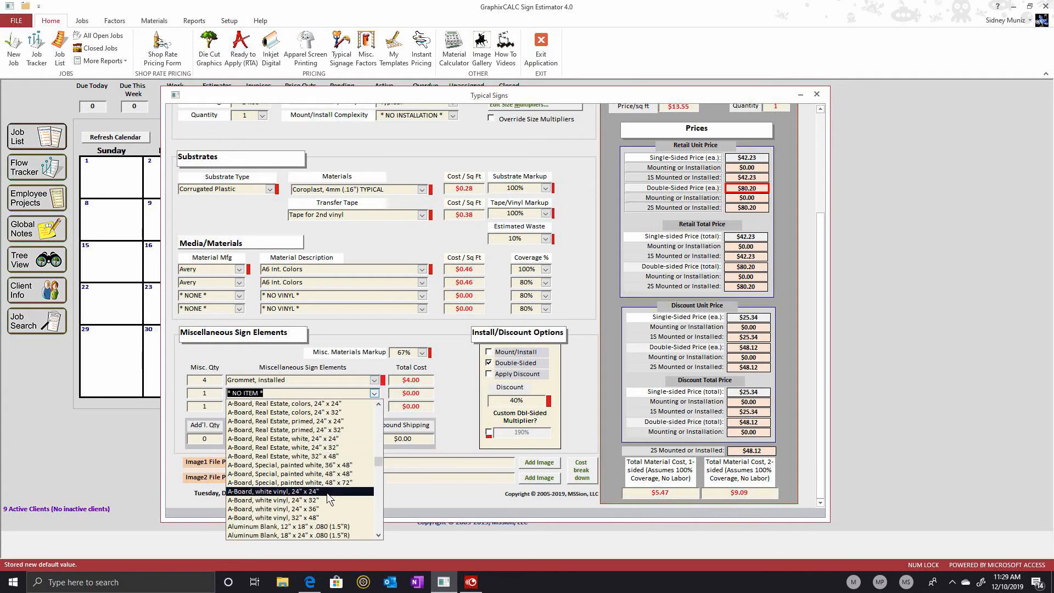
scroll(327, 492, down, 5)
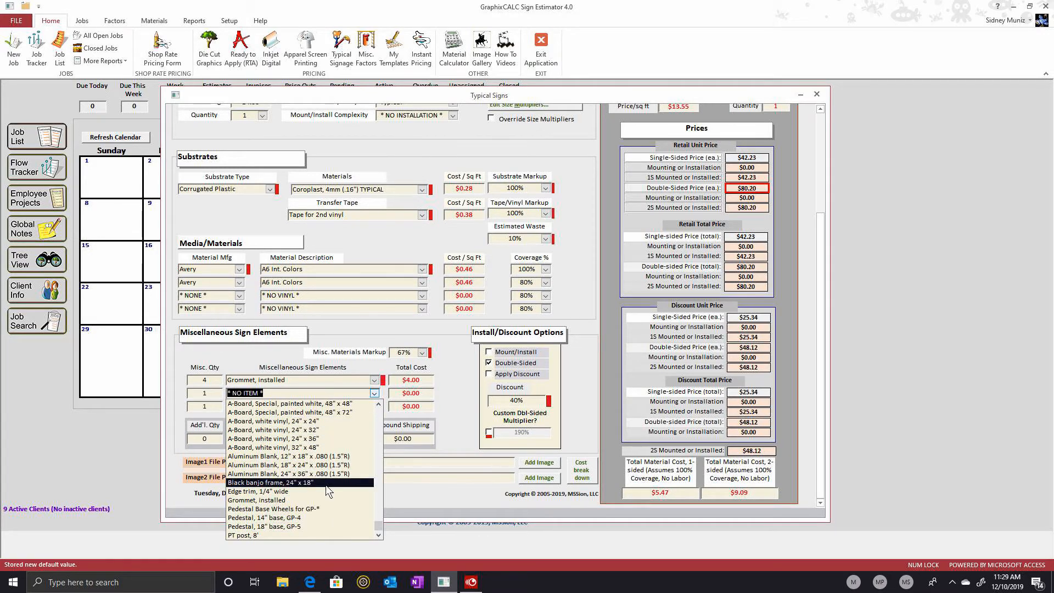
scroll(325, 485, up, 5)
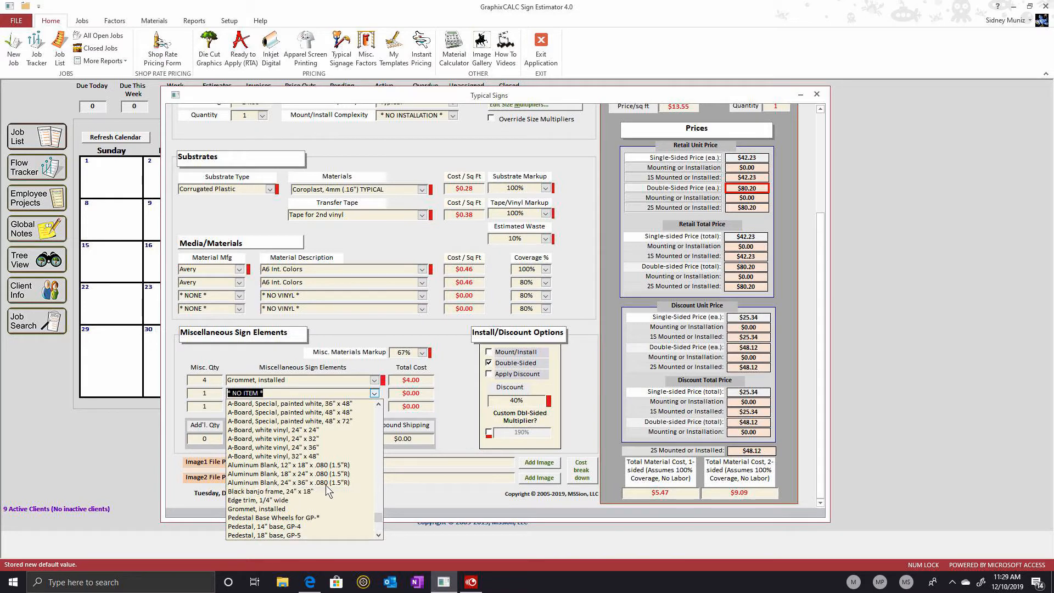
click(300, 392)
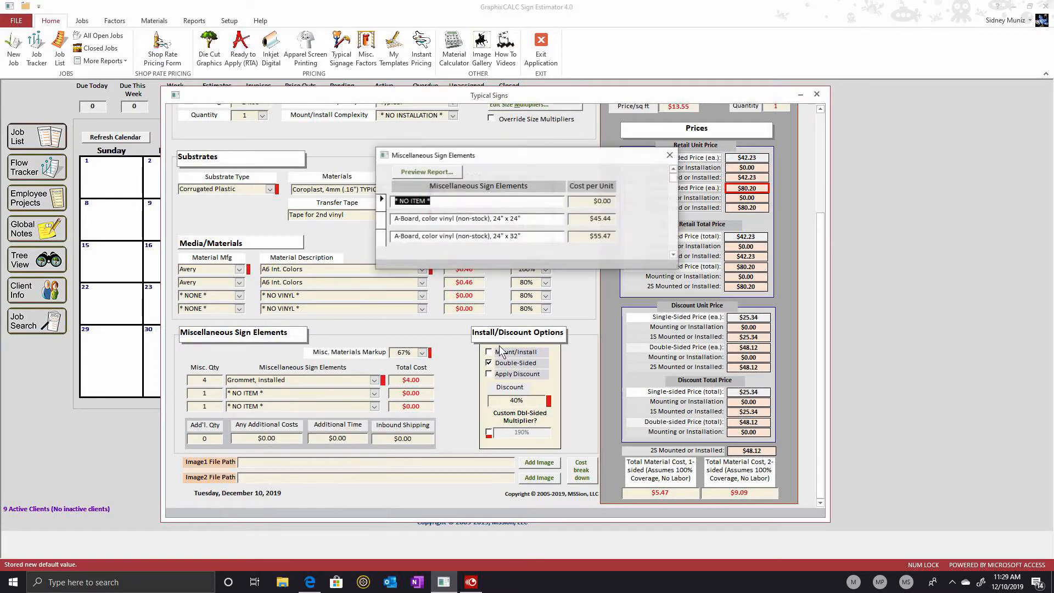
scroll(677, 183, down, 5)
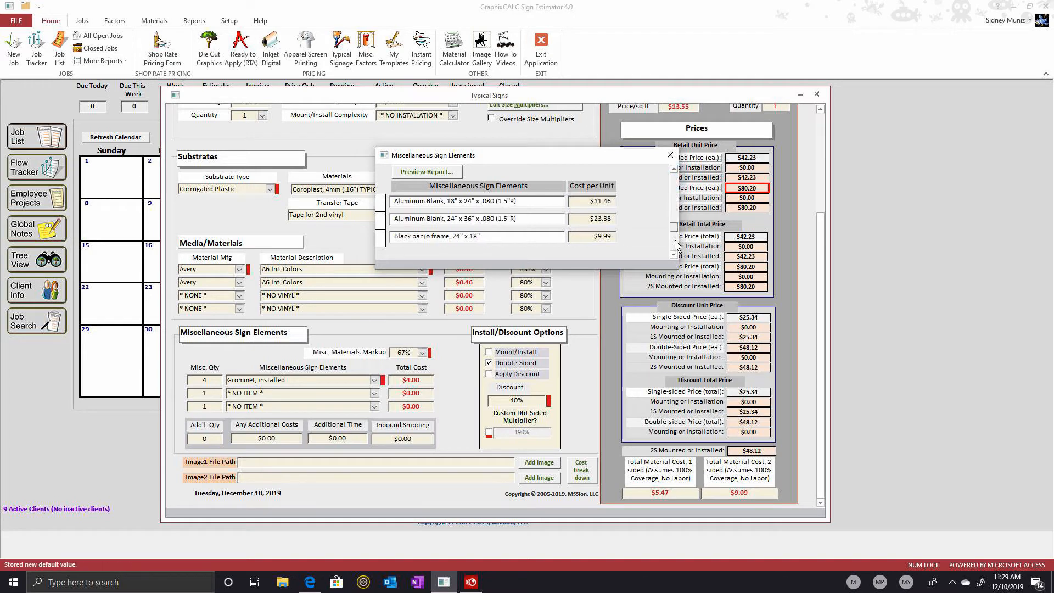
click(435, 217)
text(H)
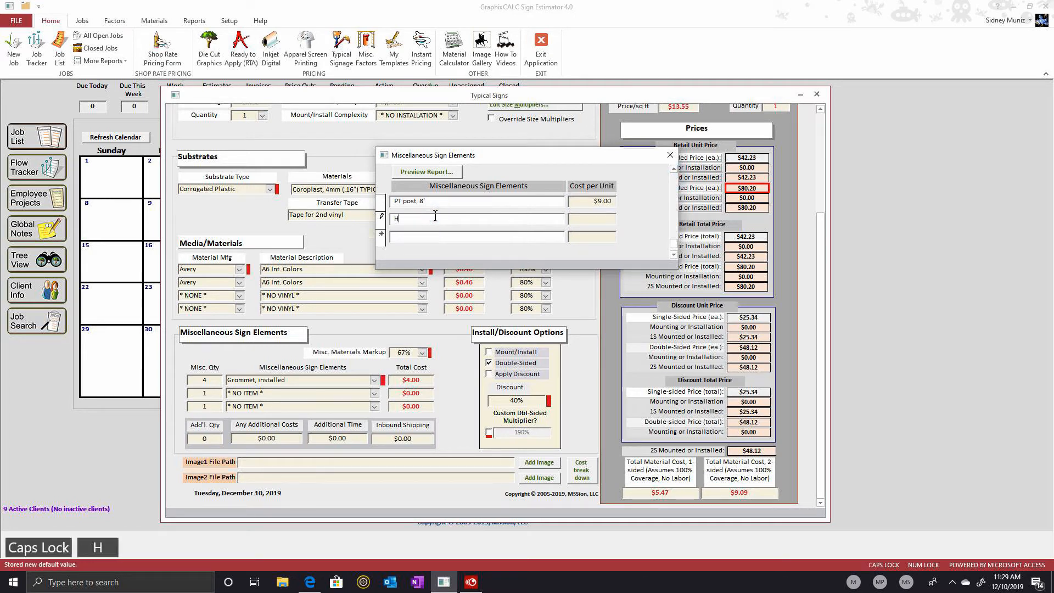
text(-Stak)
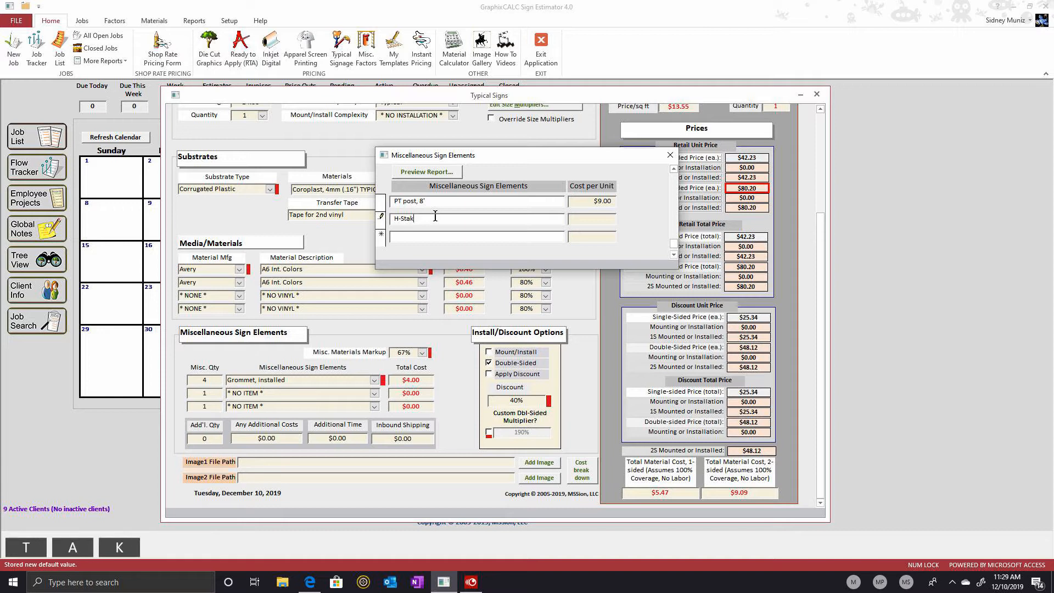
text(es)
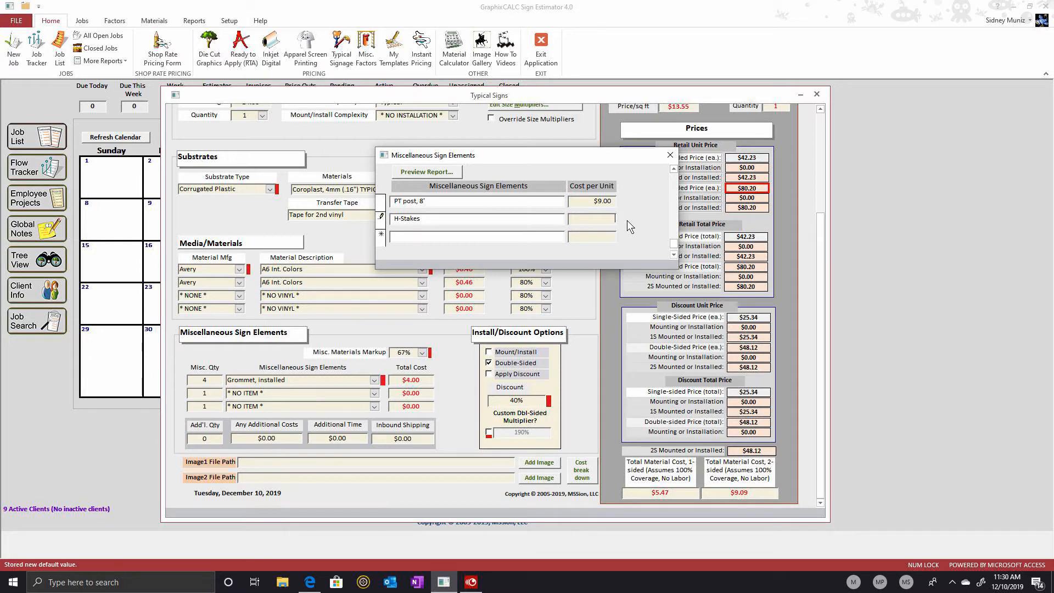
text(5.00)
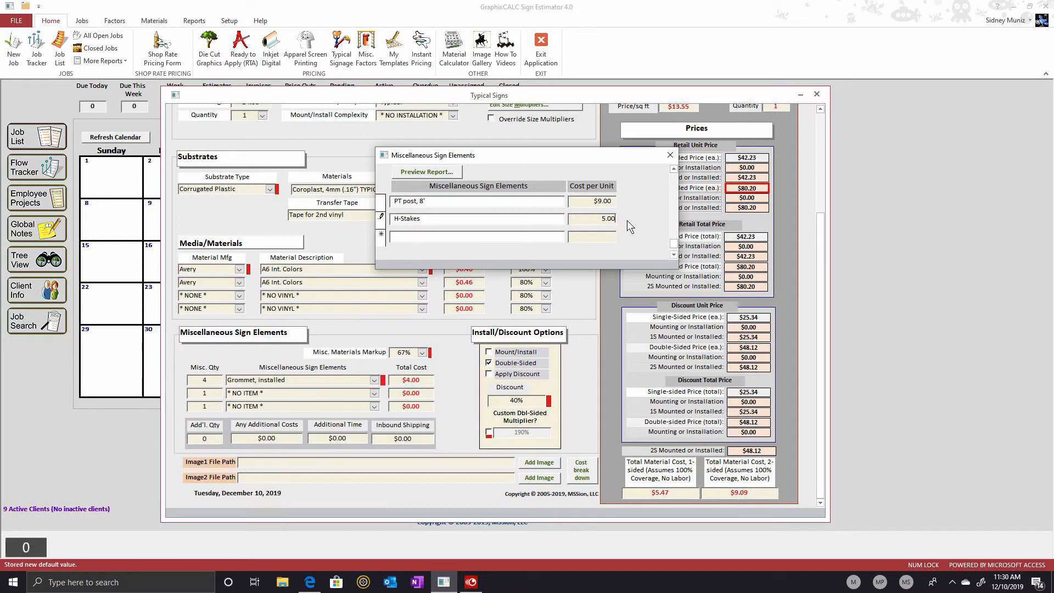
click(670, 155)
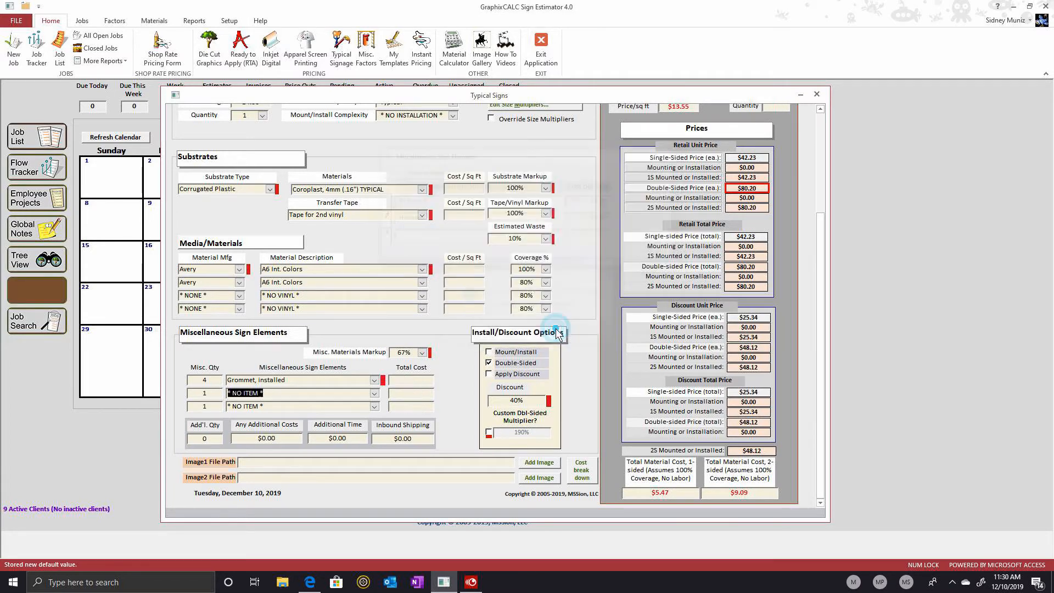
- Set the miscellaneous materials markup to 100%
click(542, 332)
click(424, 352)
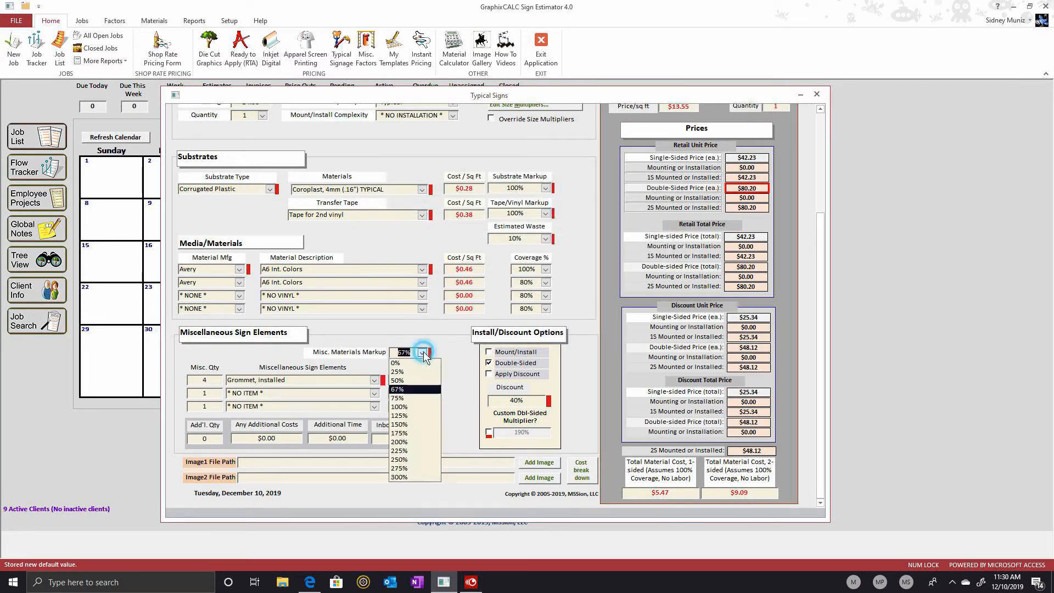
click(413, 404)
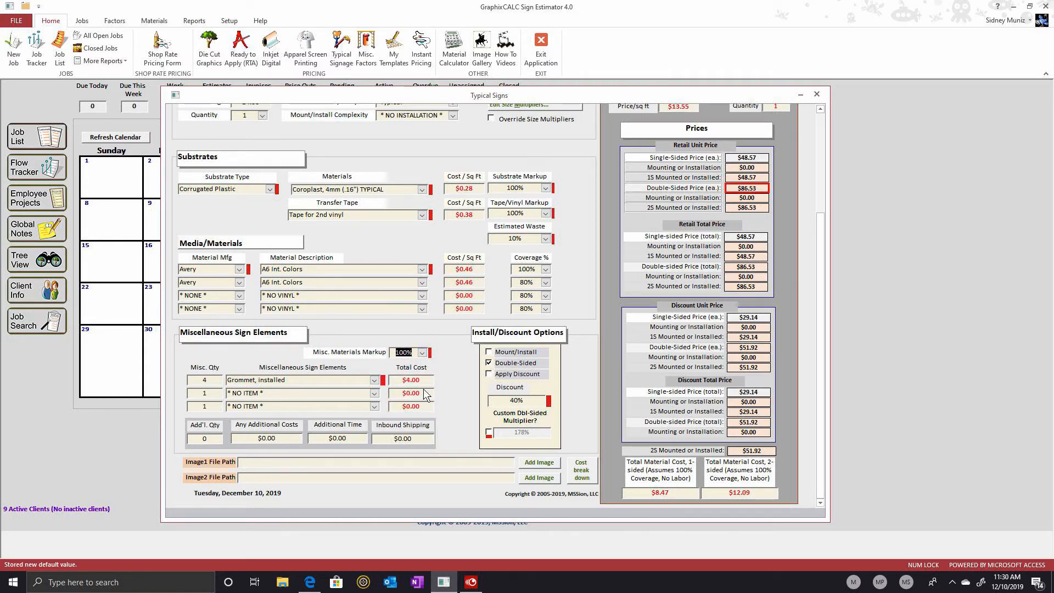
- Enter "Realty Sign 18x24 double sided" as the item description of the sign
scroll(423, 393, up, 3)
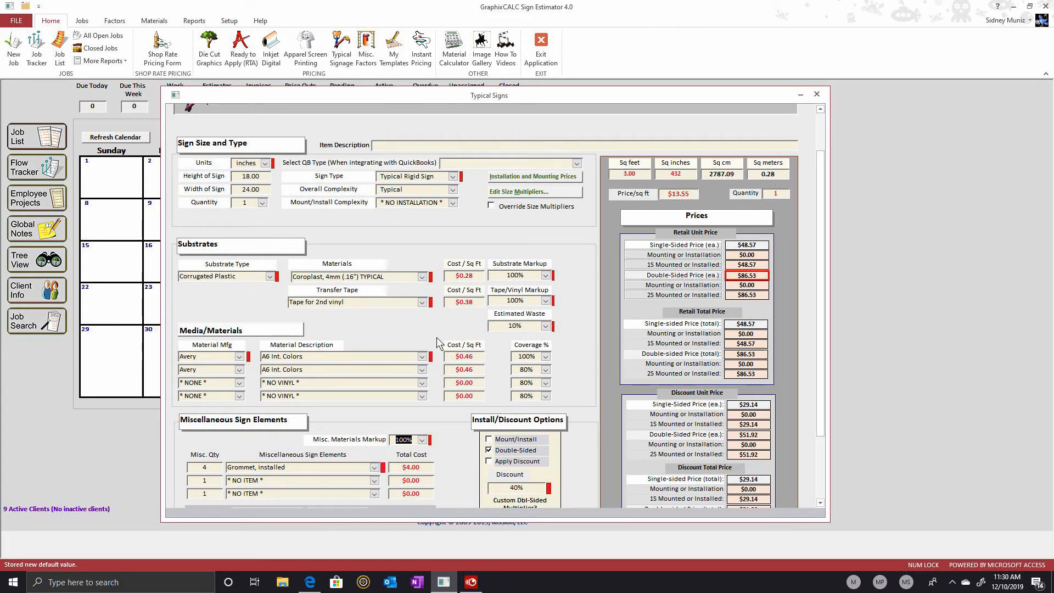
scroll(436, 337, up, 2)
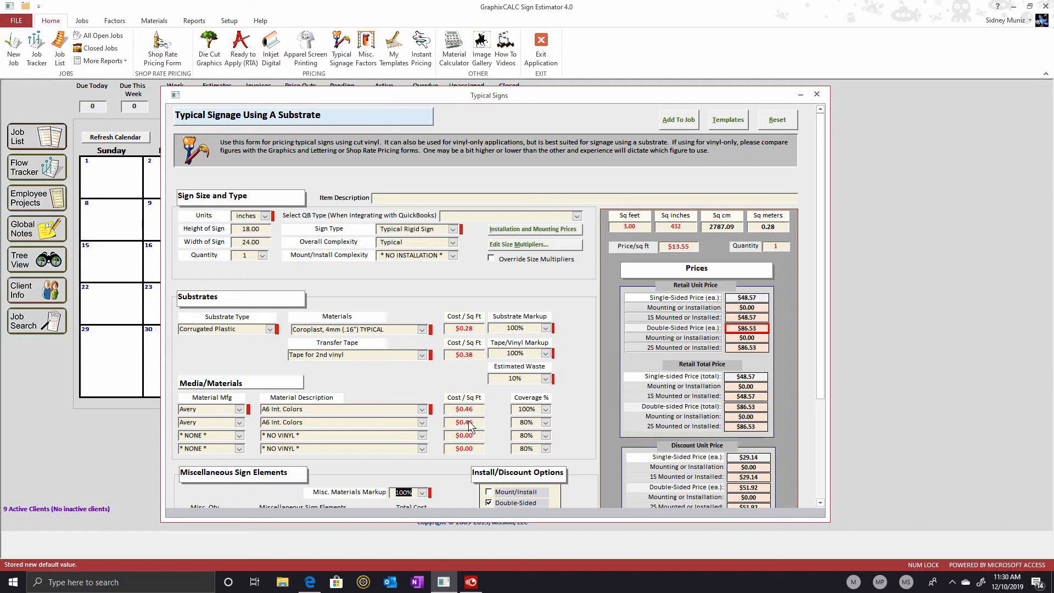
click(452, 198)
key(Caps_Lock)
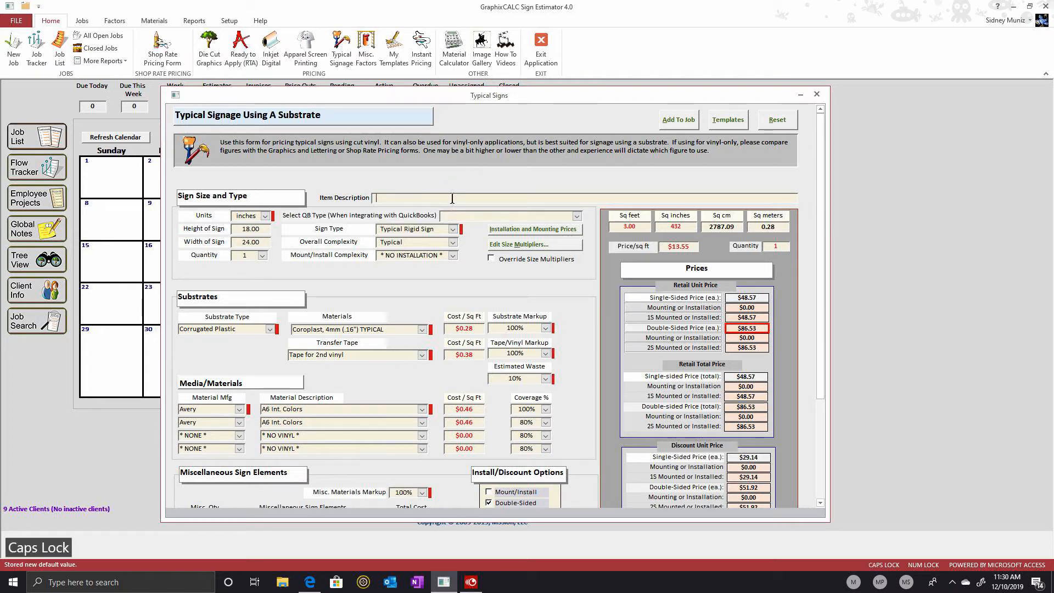
text(R)
key(Caps_Lock)
text(ealty)
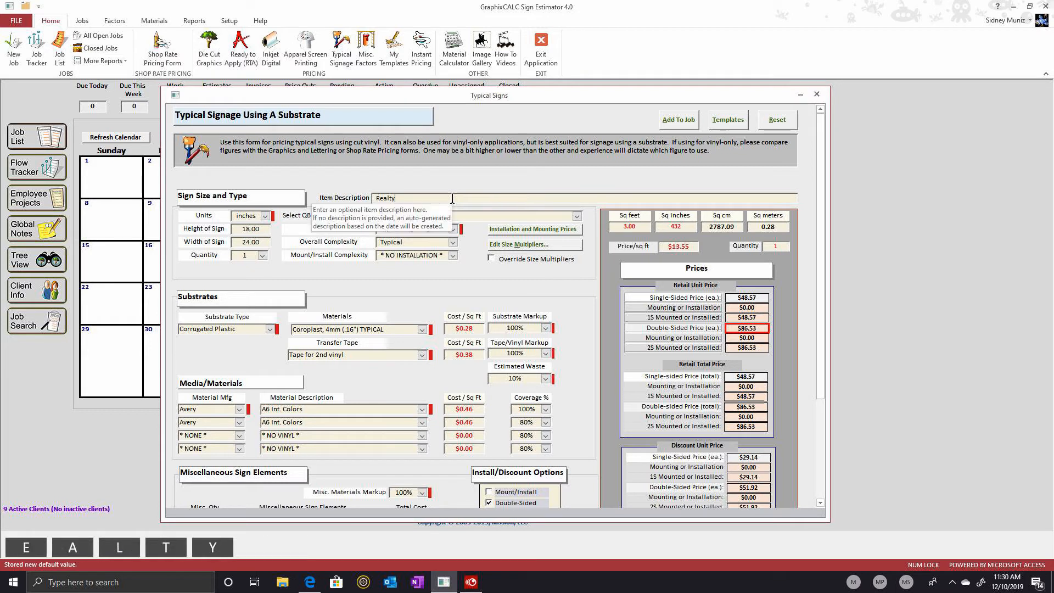
key(Caps_Lock)
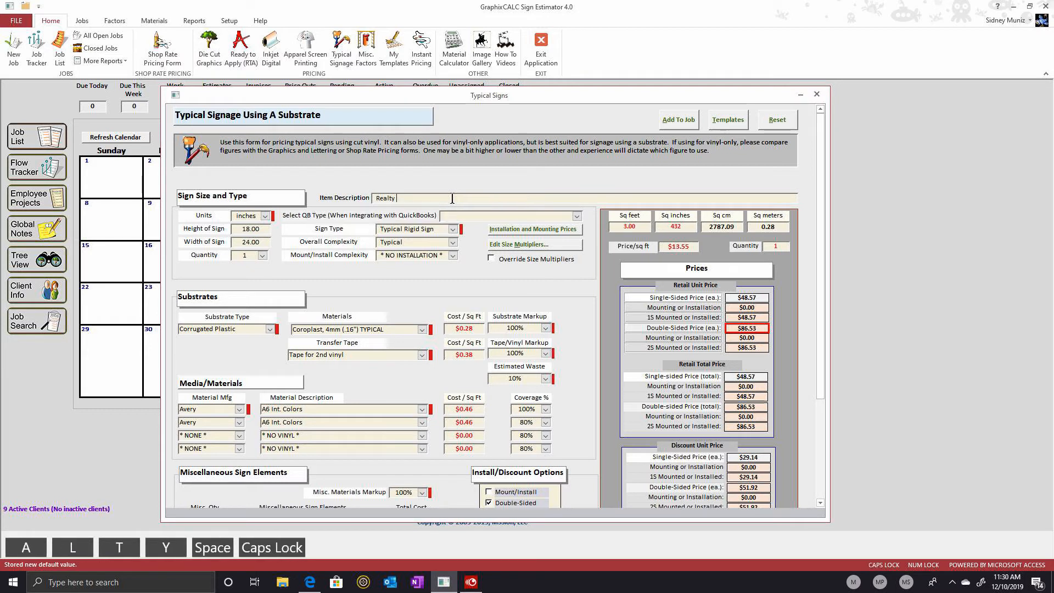
text(S)
key(Caps_Lock)
text(ign)
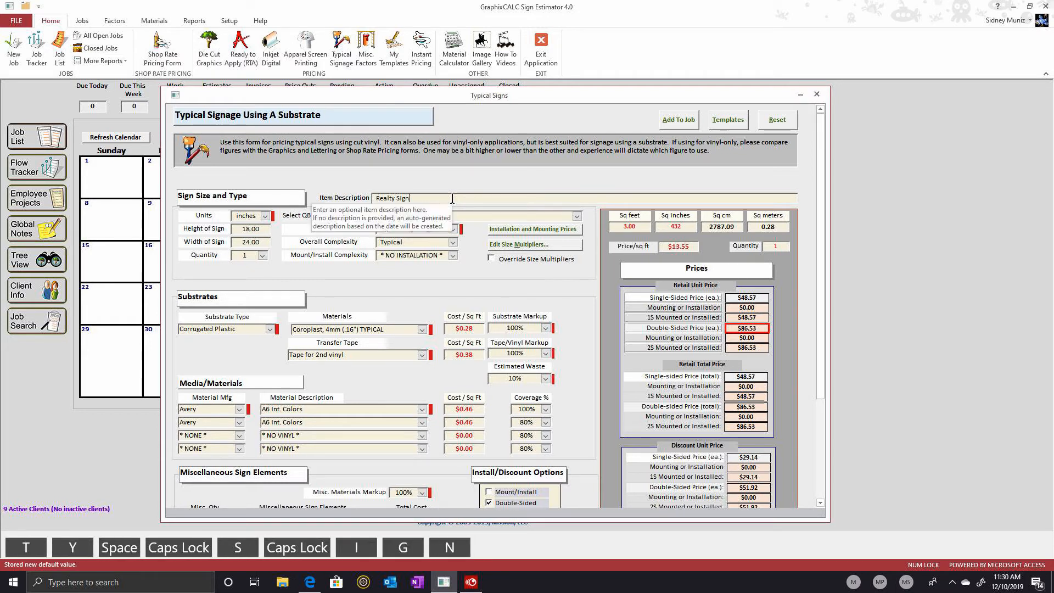
text( 18x)
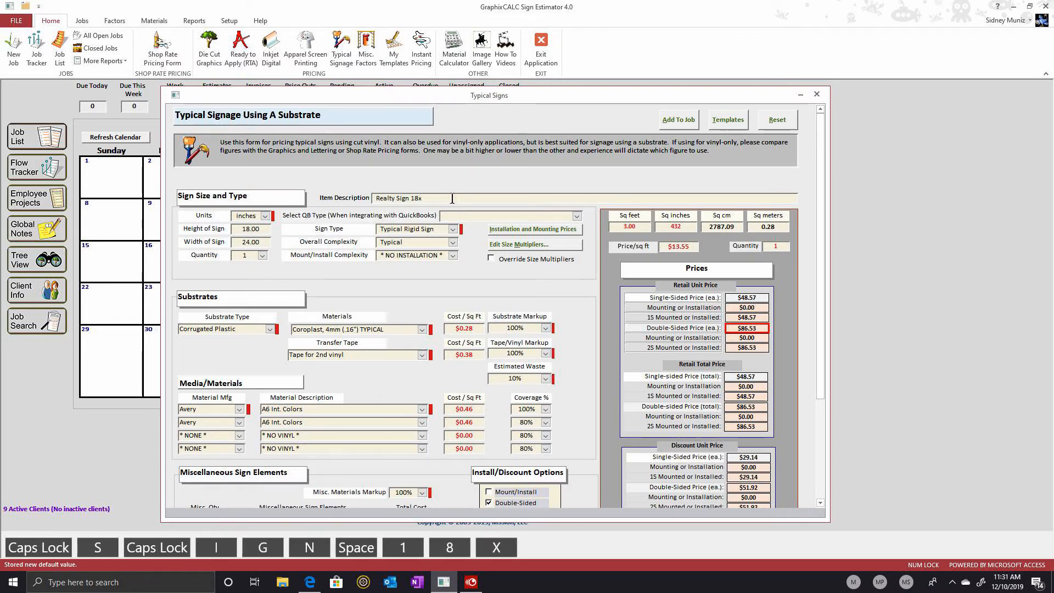
text(24)
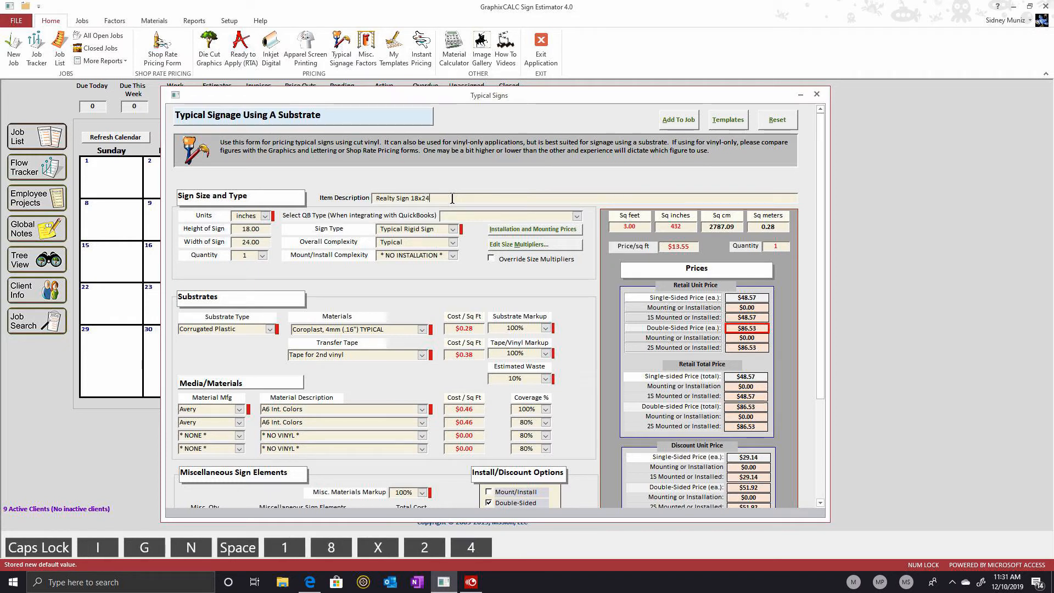
text( doubl)
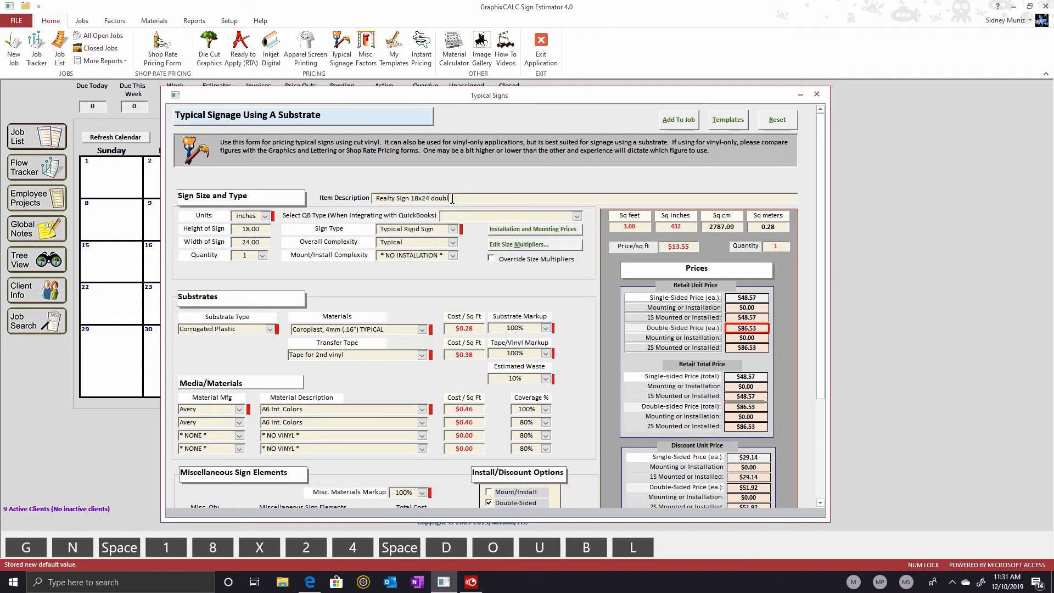
text(e sided)
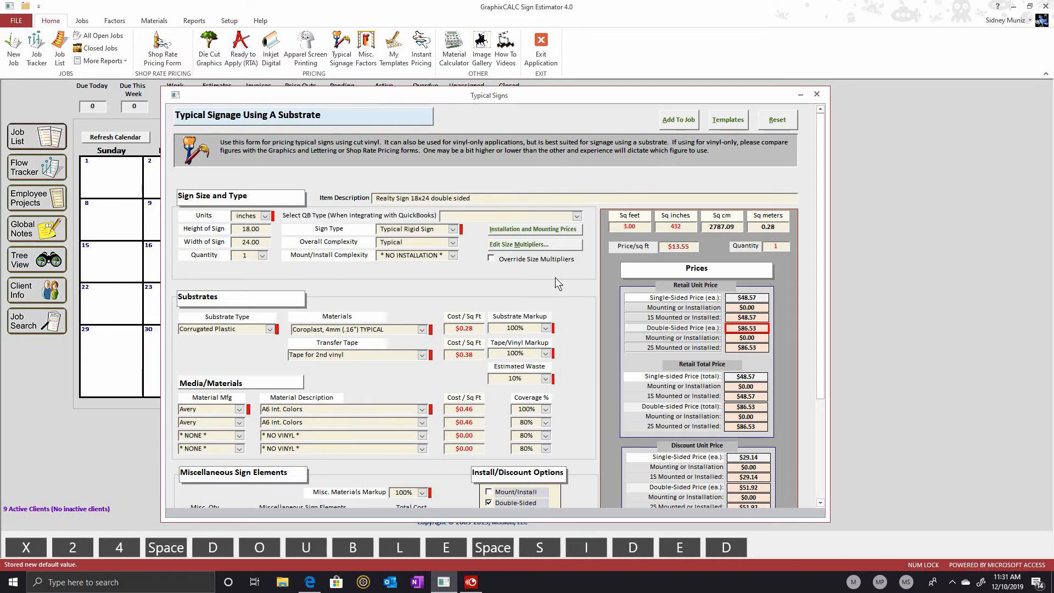
- Extend the item description with ", 2 color vinyl" and copy the complete description text
key(BackSpace)
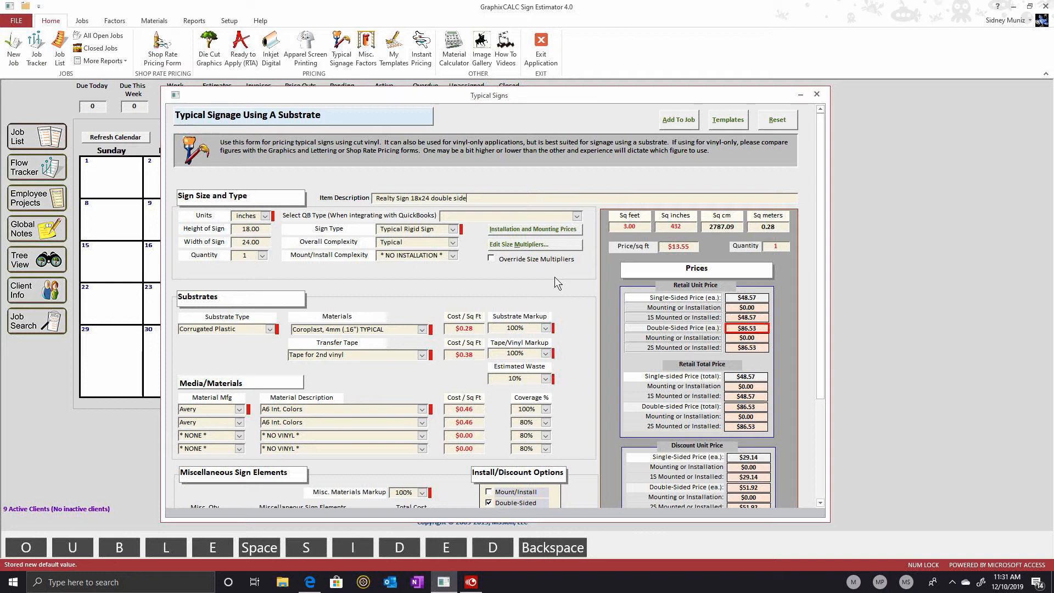
text(d)
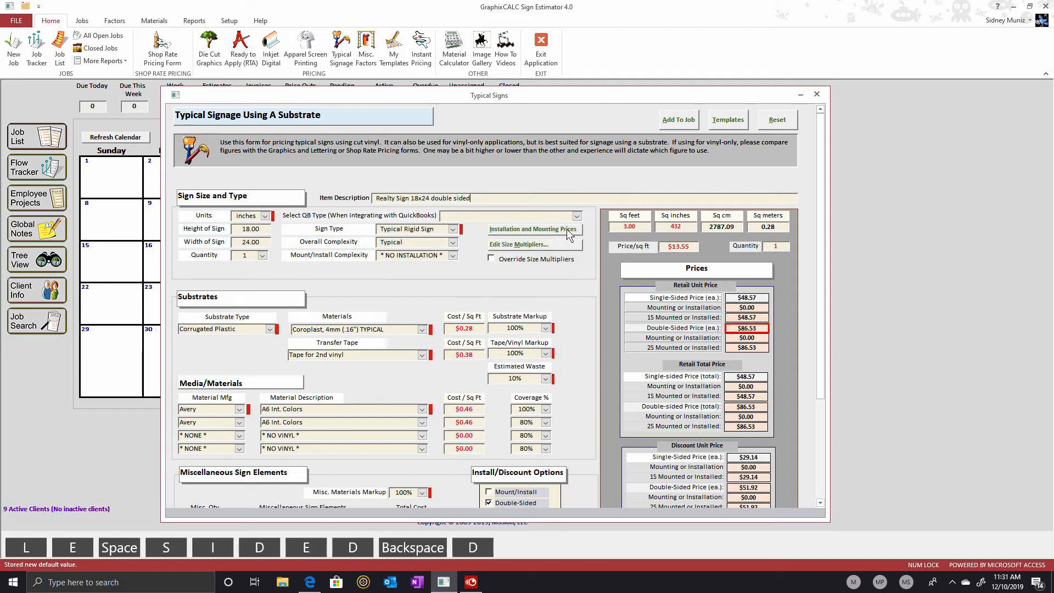
key(BackSpace)
text(, 2 )
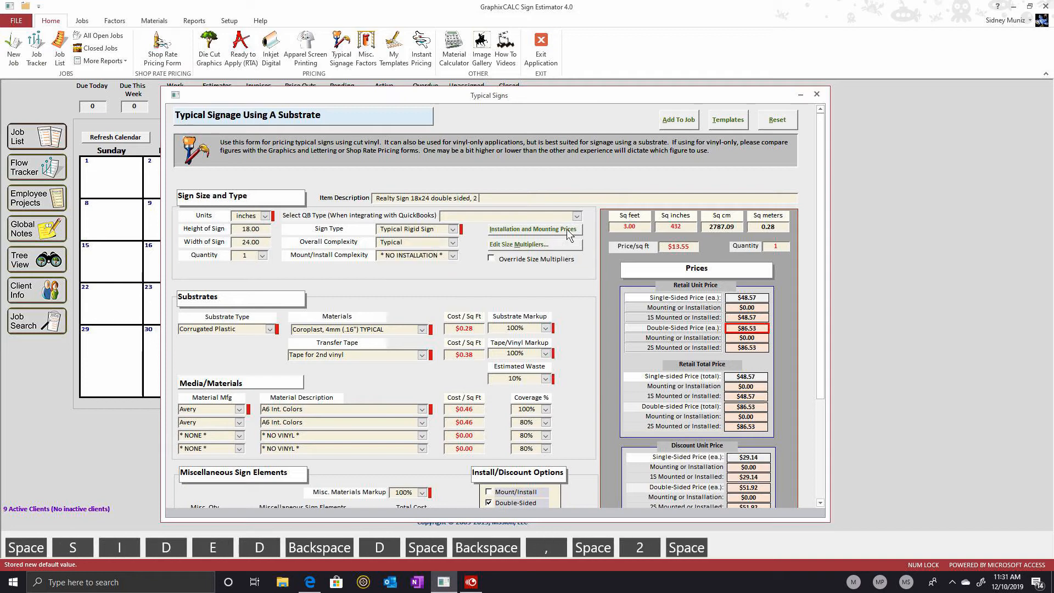
text(color )
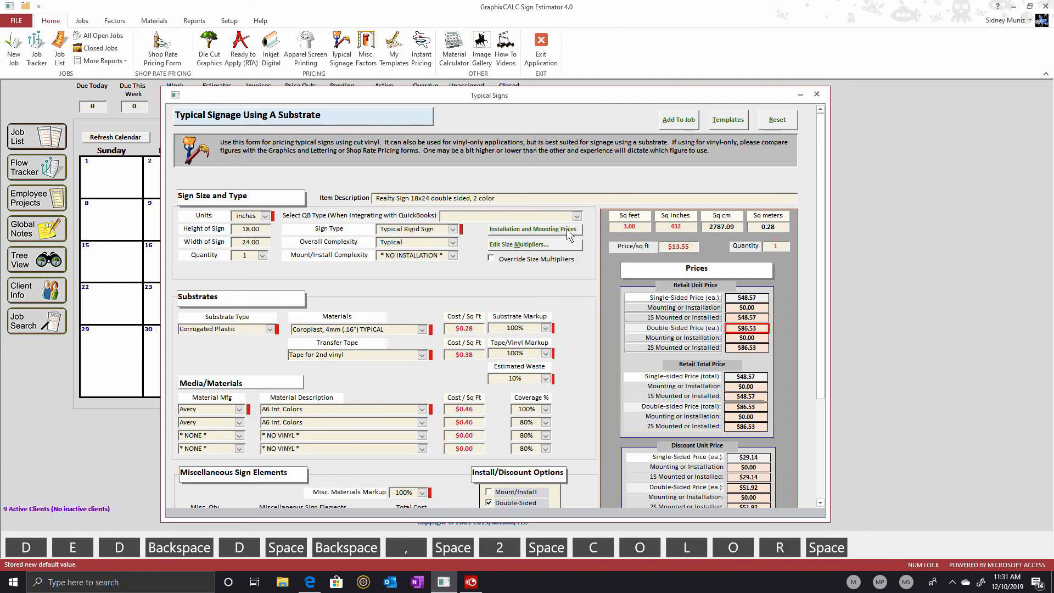
text(vinyl)
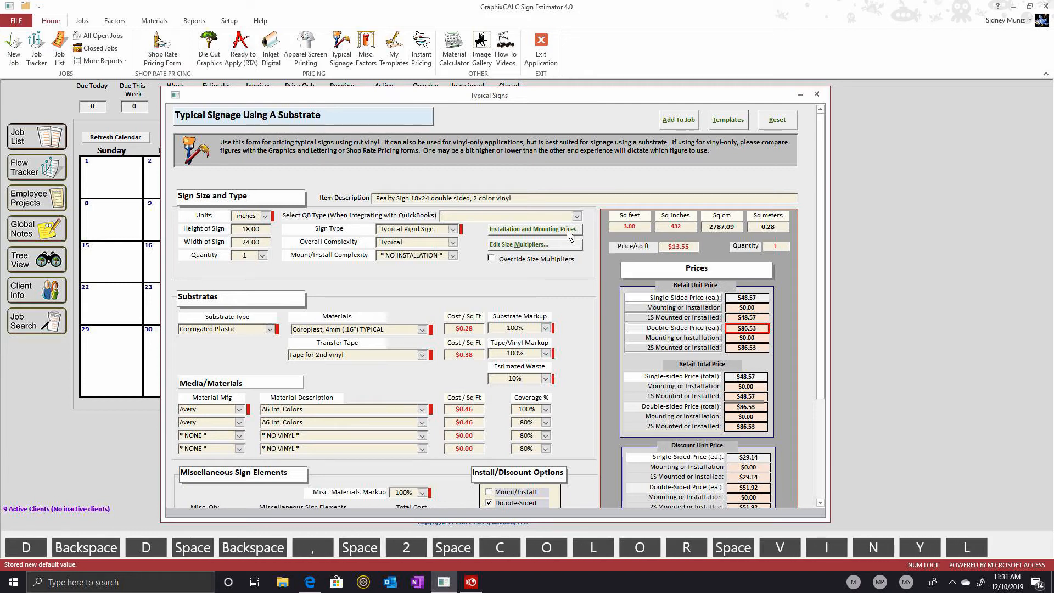
click(356, 197)
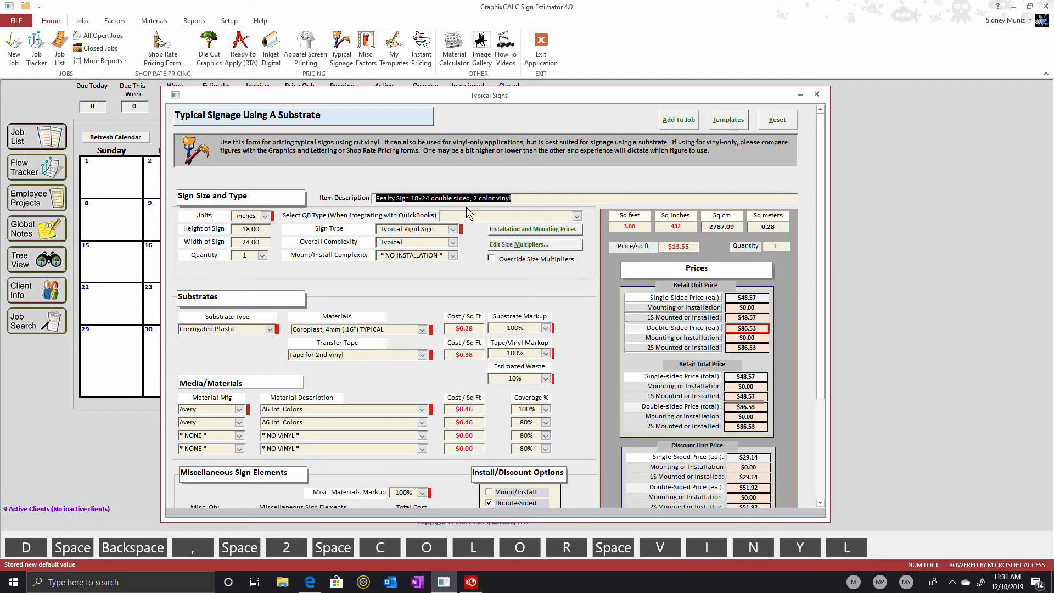
key(ctrl+c)
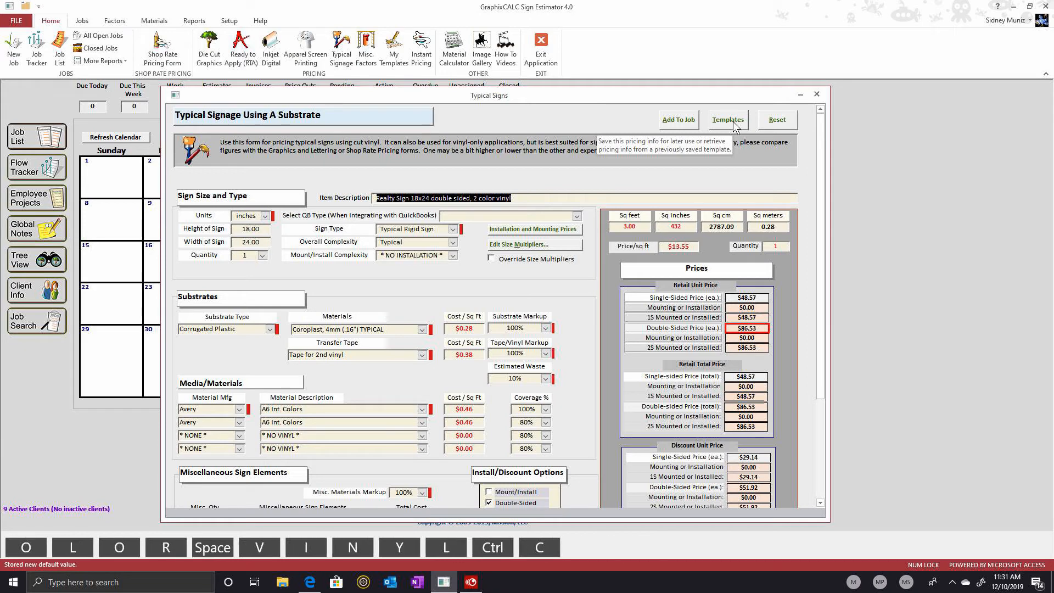
click(441, 198)
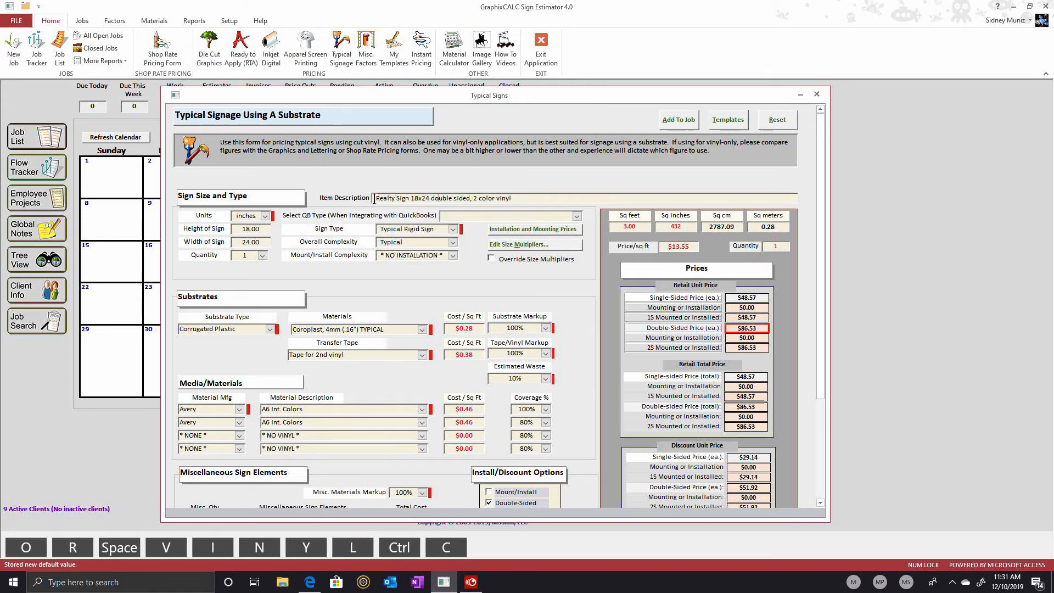
key(Caps_Lock)
text(R)
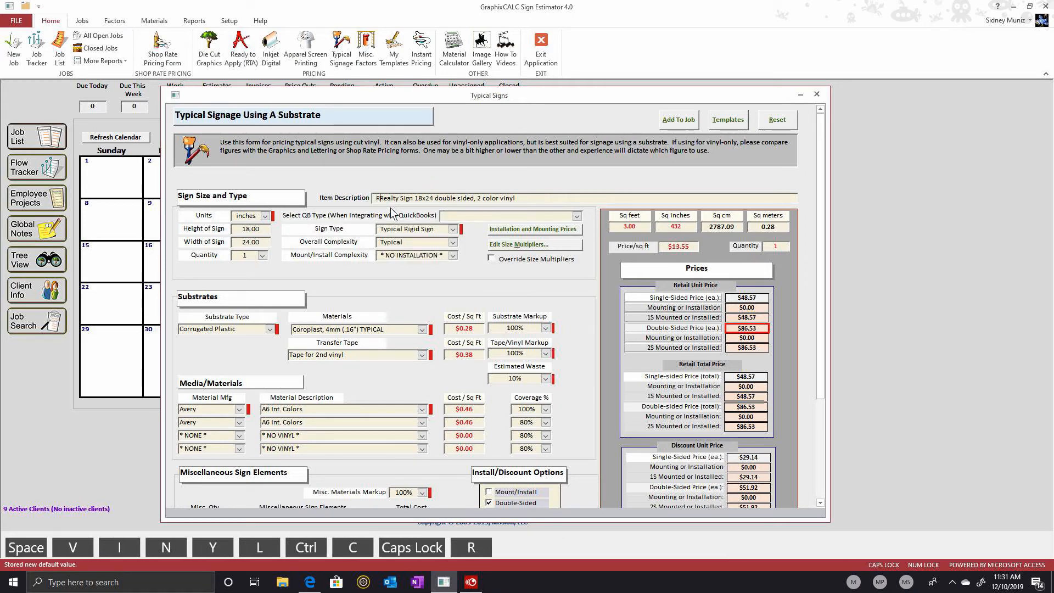
key(Caps_Lock)
text(emax)
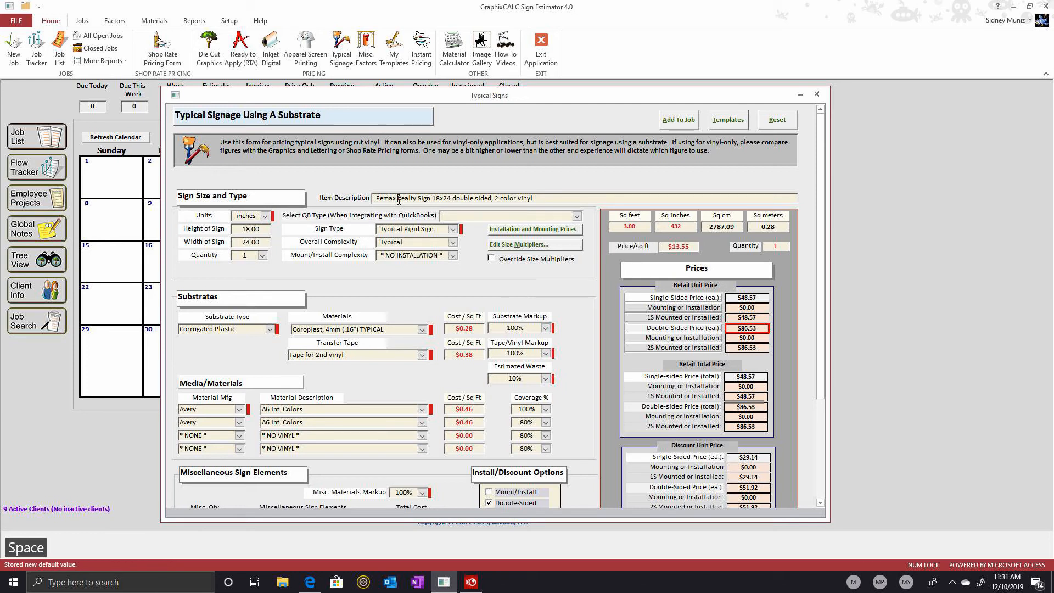
click(398, 199)
drag(397, 199, 366, 200)
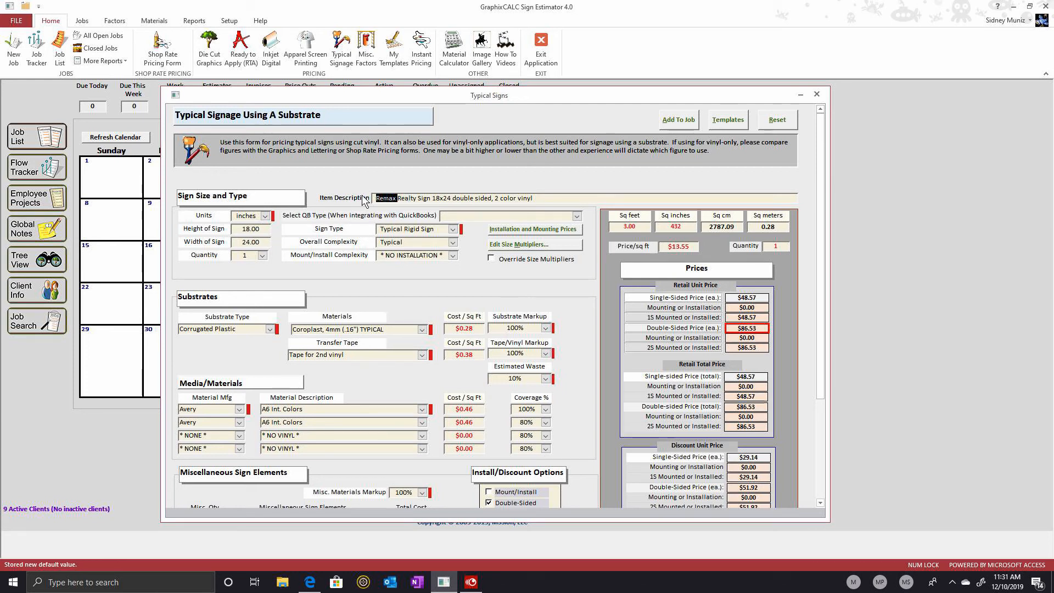
key(Delete)
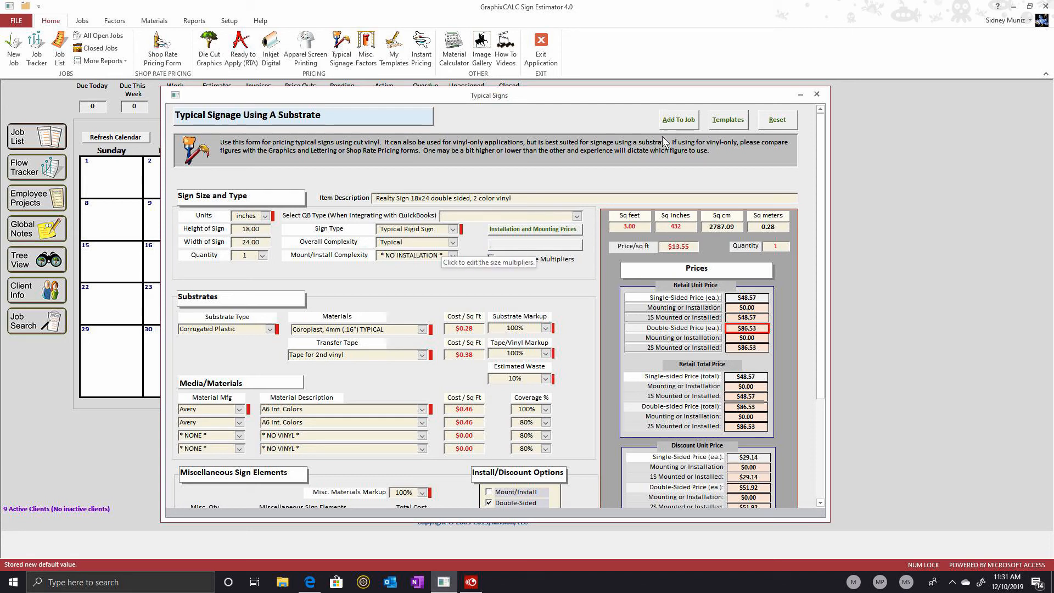
- Save the current pricing as a new template described "Realty Sign 18x24 double sided, 2 color vinyl" and close the pricing form
click(728, 123)
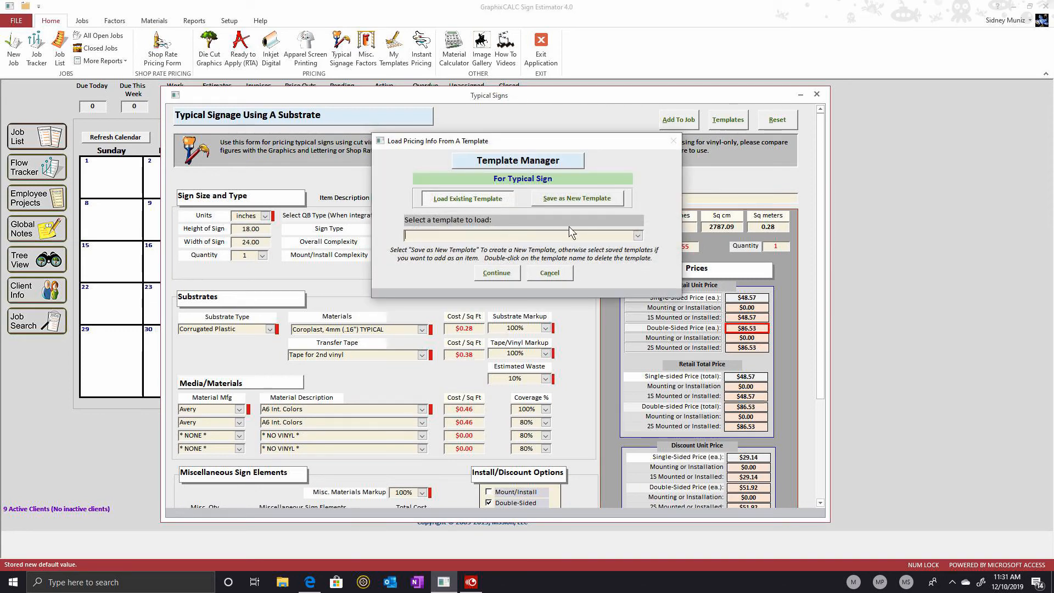
click(593, 199)
key(ctrl+v)
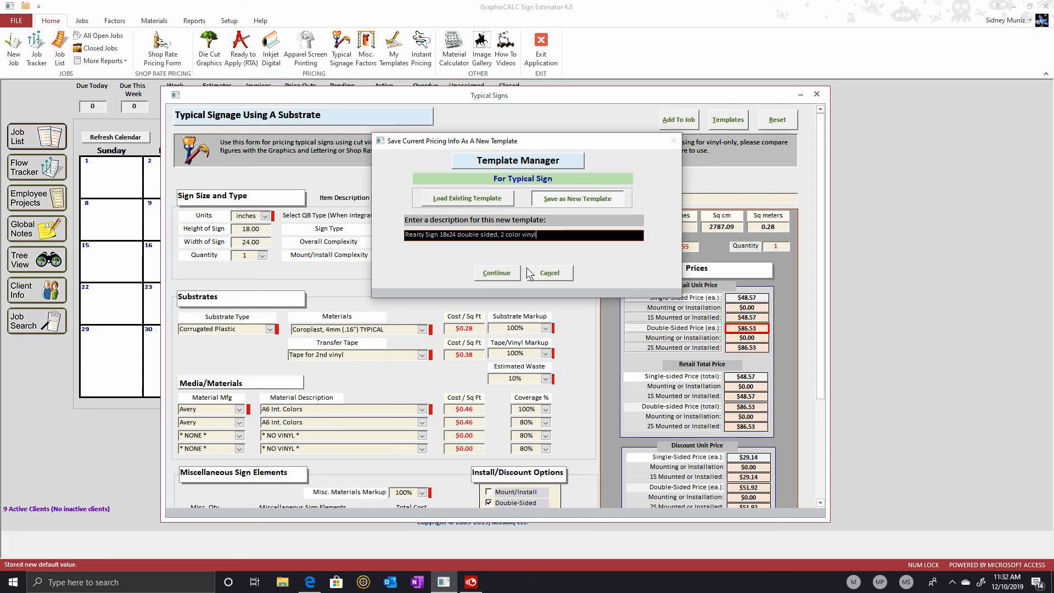
click(504, 272)
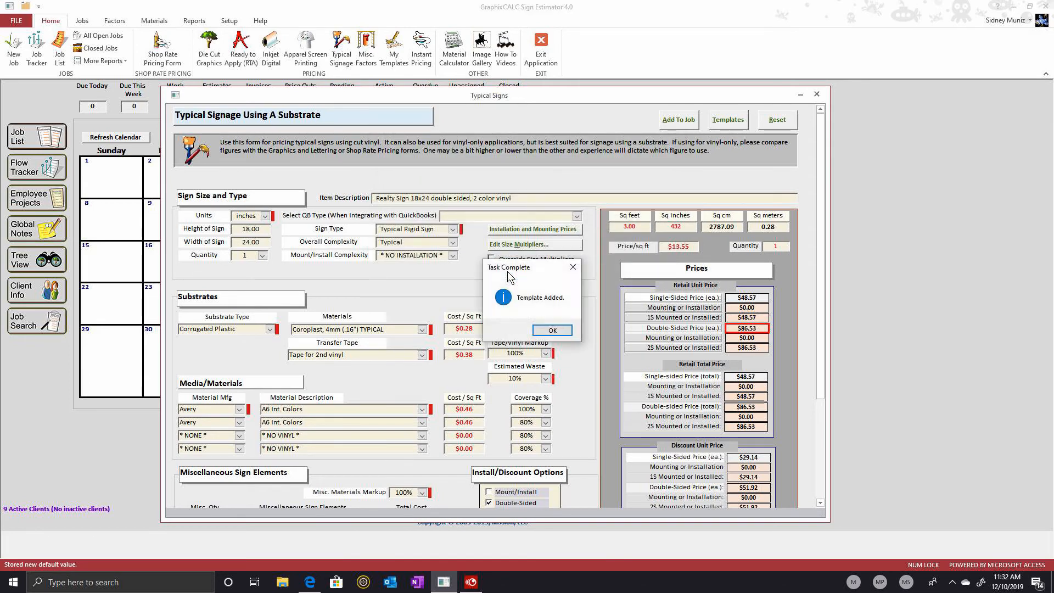
click(549, 332)
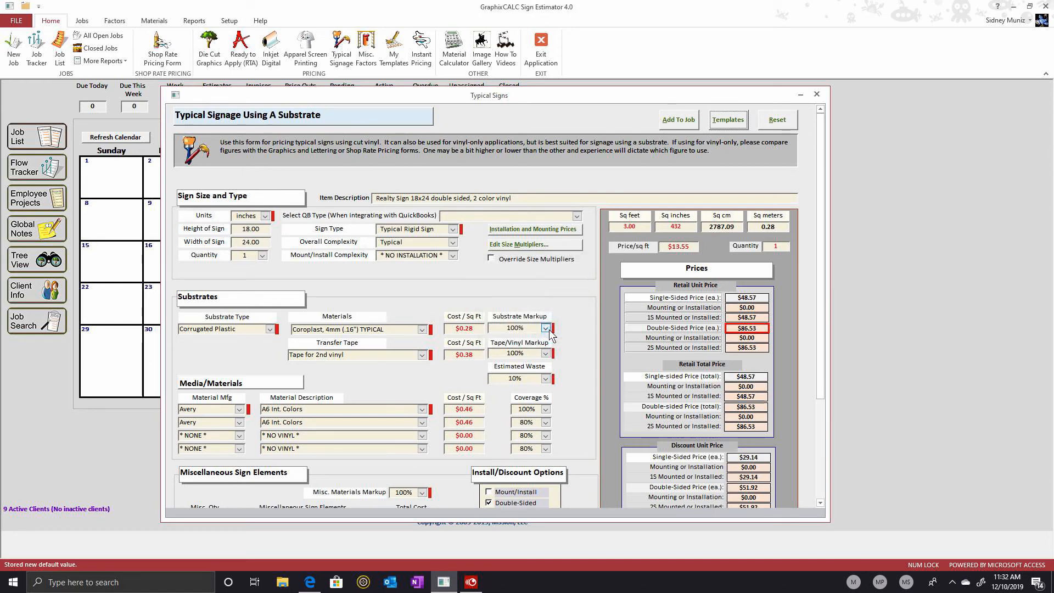
click(816, 95)
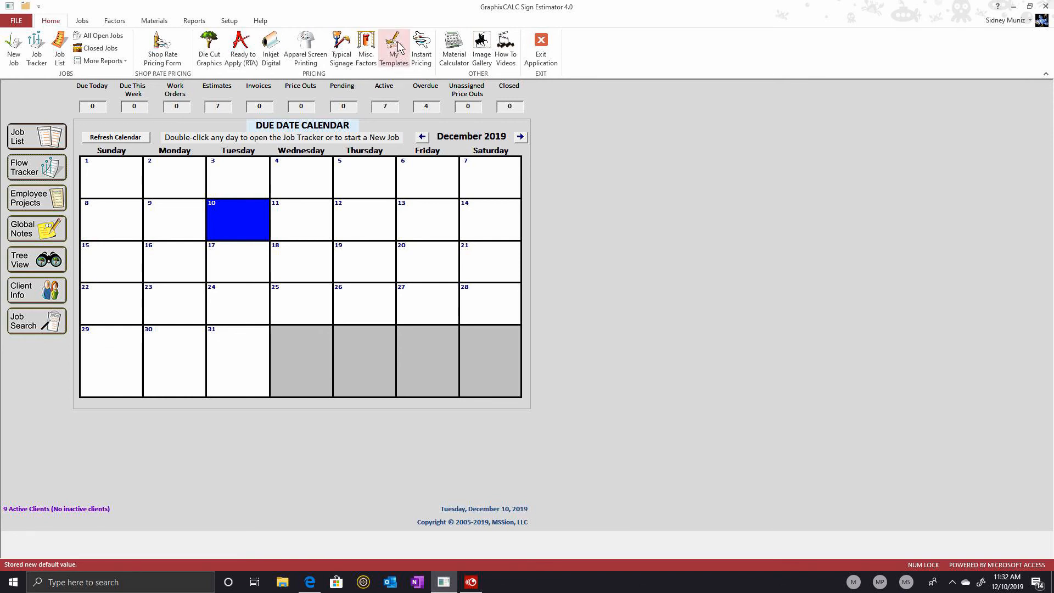
- Load the saved realty sign template into its pricing form and review its materials, miscellaneous elements and prices
click(391, 58)
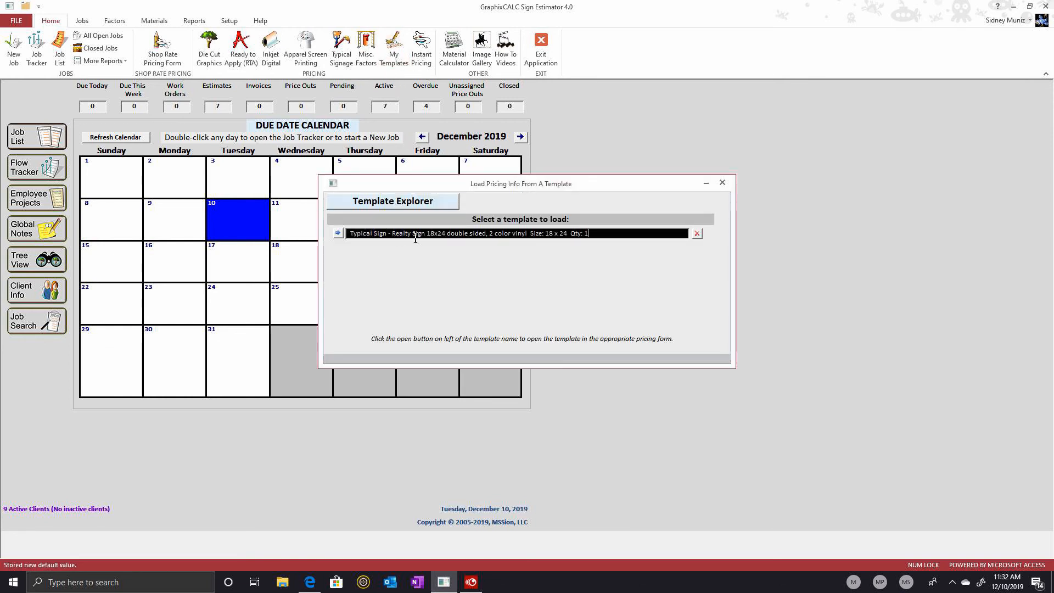
click(338, 233)
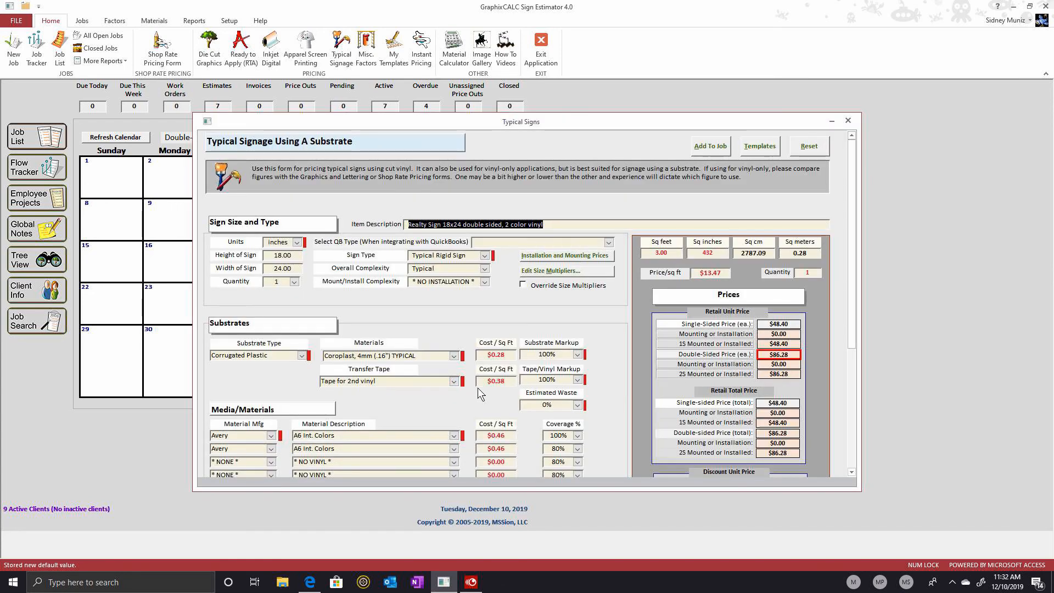
scroll(478, 388, down, 5)
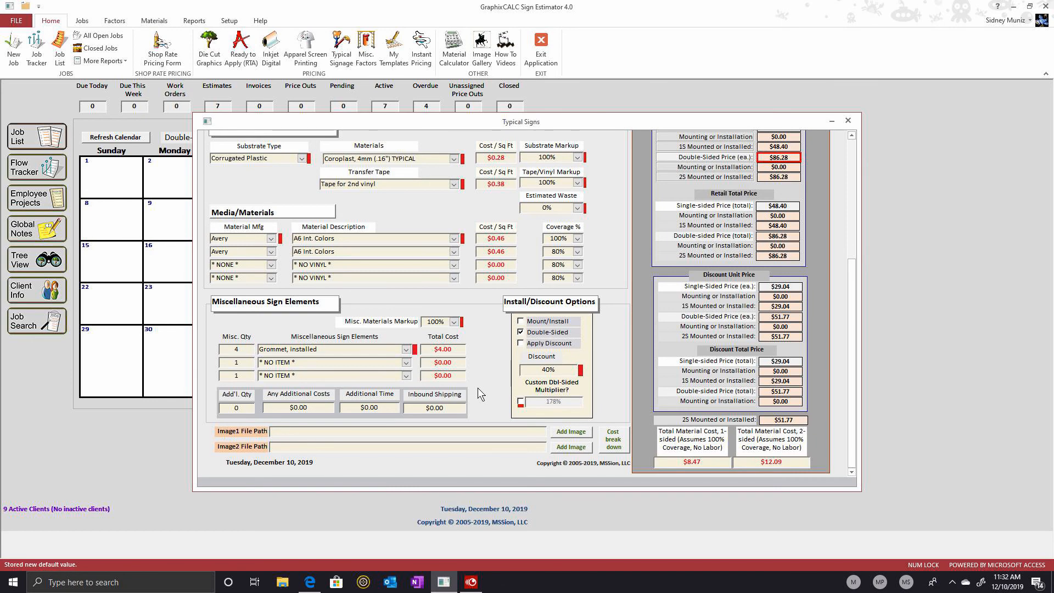
scroll(477, 387, up, 2)
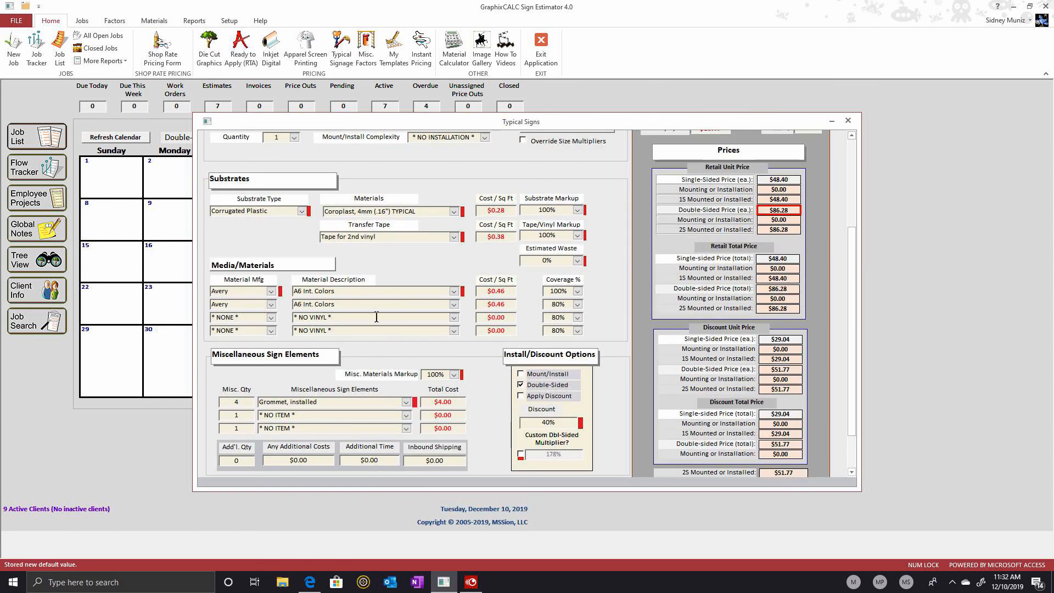
scroll(528, 259, up, 3)
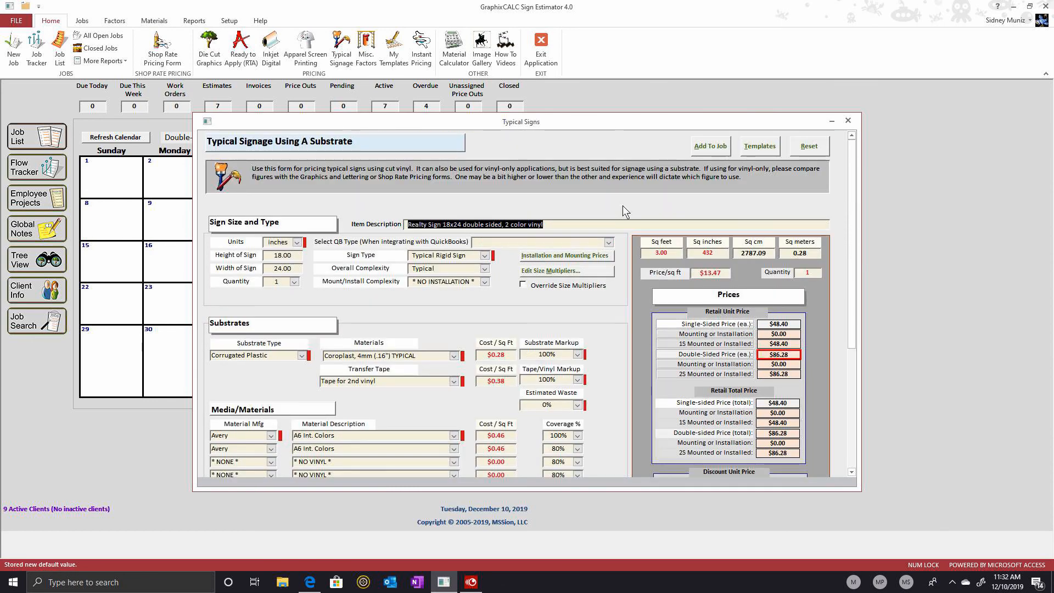
- Examine the existing-client and new-client assignment options for adding the sign to a job, without adding it
click(725, 147)
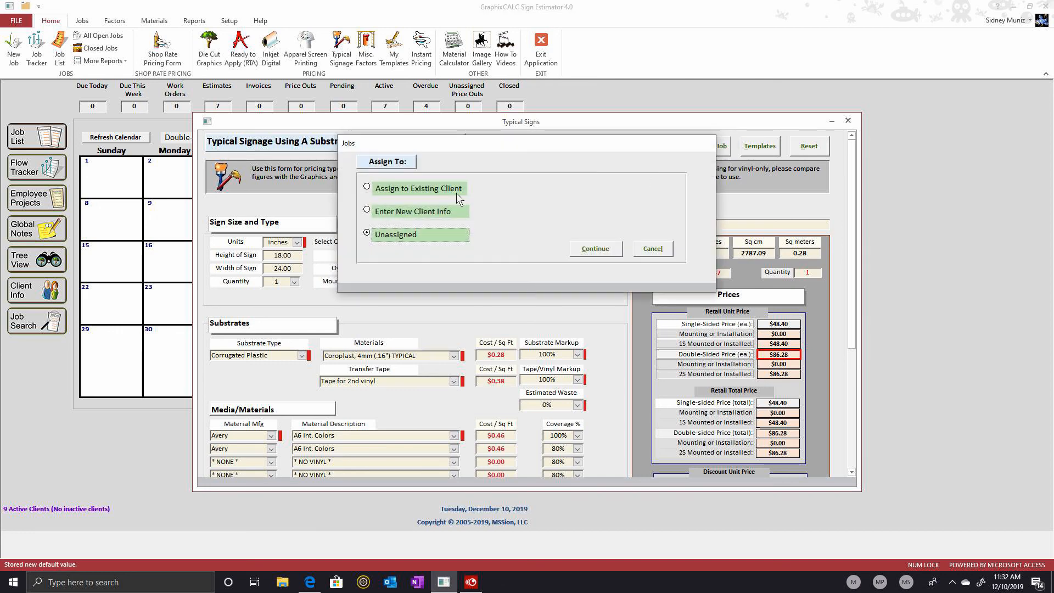
click(424, 189)
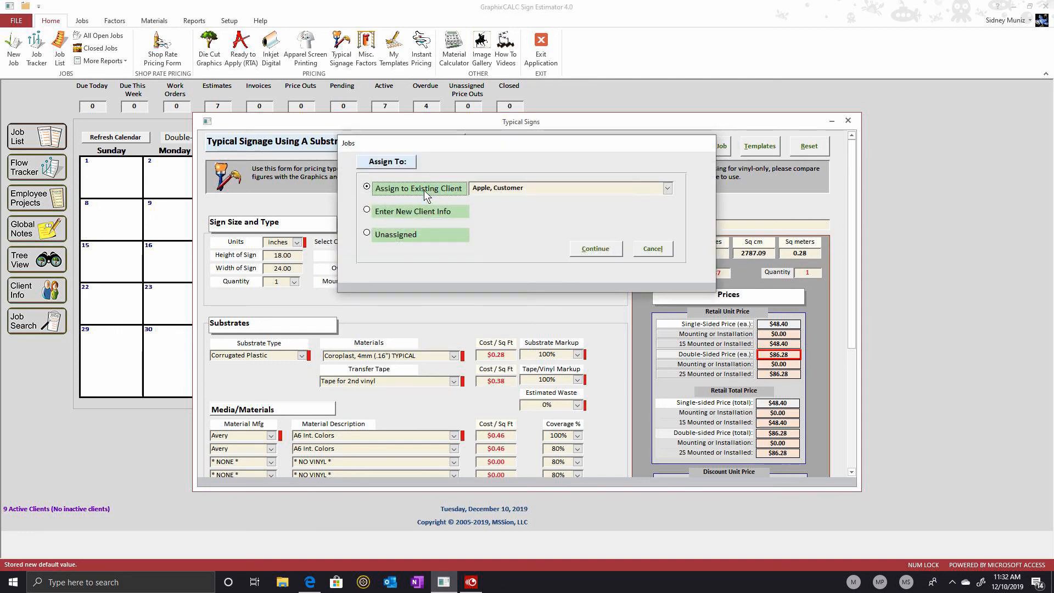
click(666, 190)
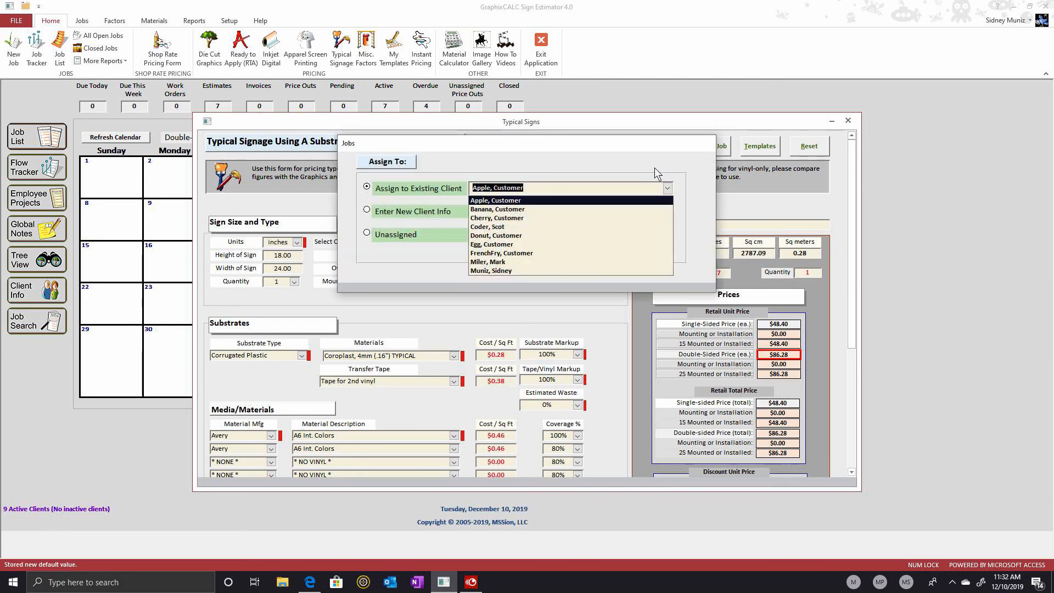
click(655, 170)
click(367, 210)
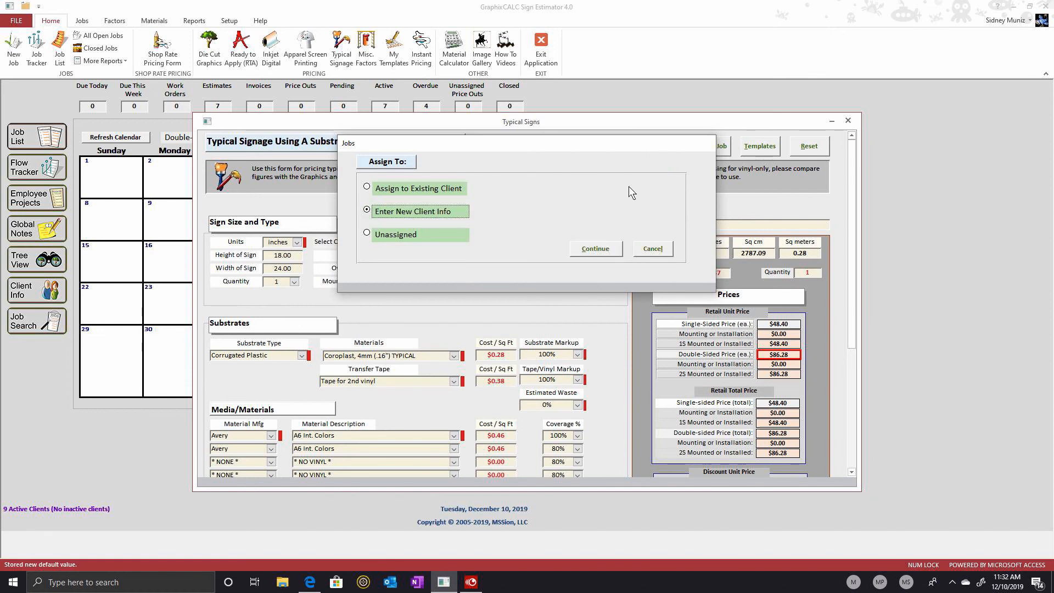
click(660, 251)
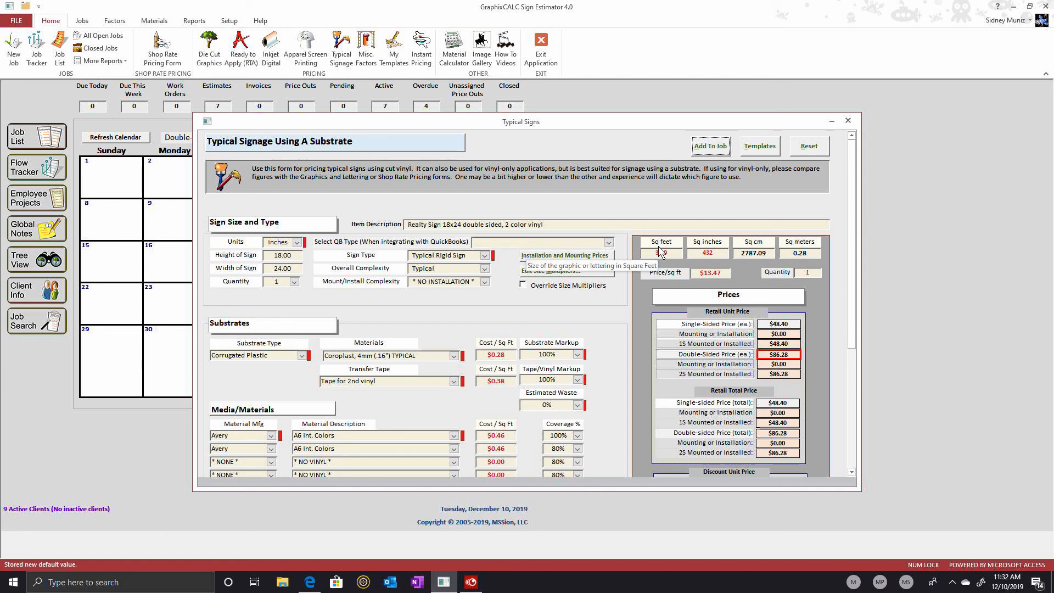
key(F11)
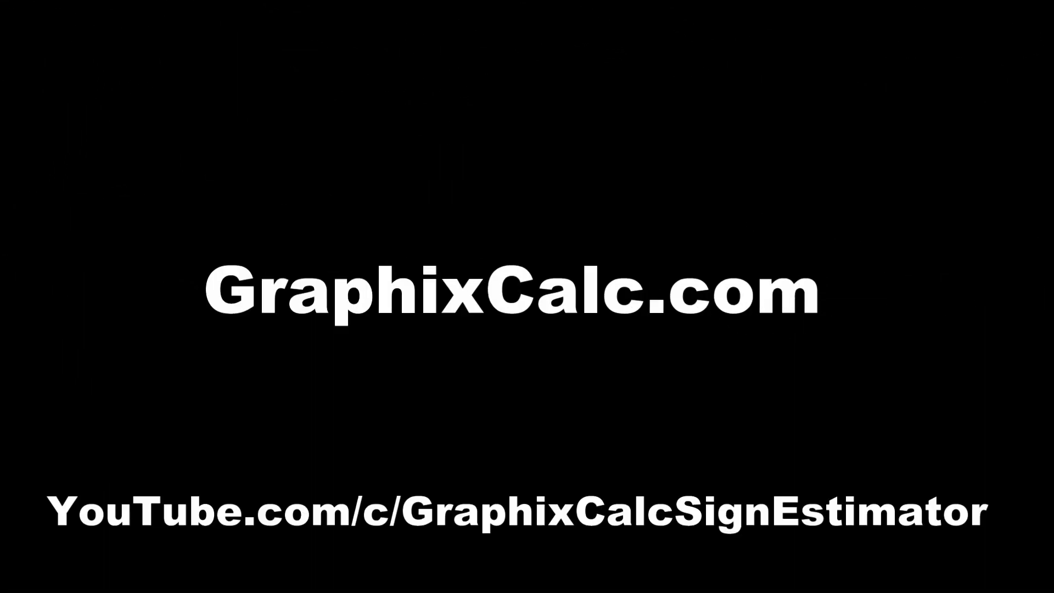